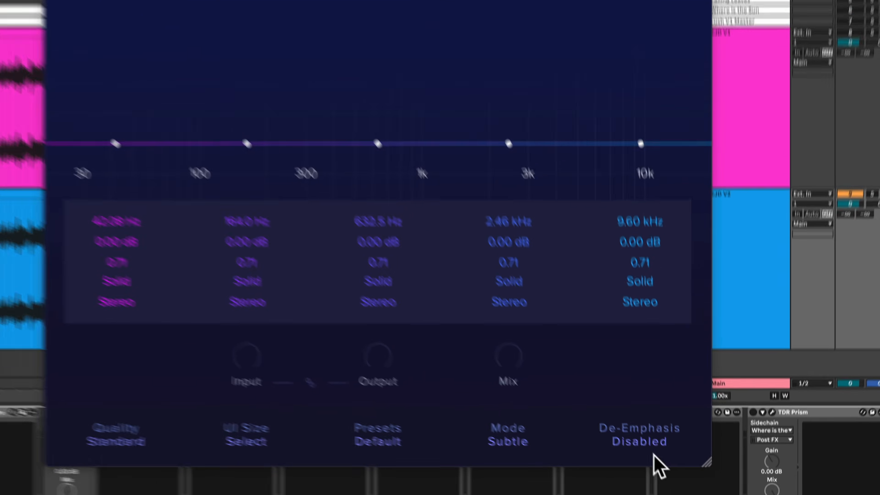
Enable De-Emphasis in Spectre
click(672, 470)
click(546, 403)
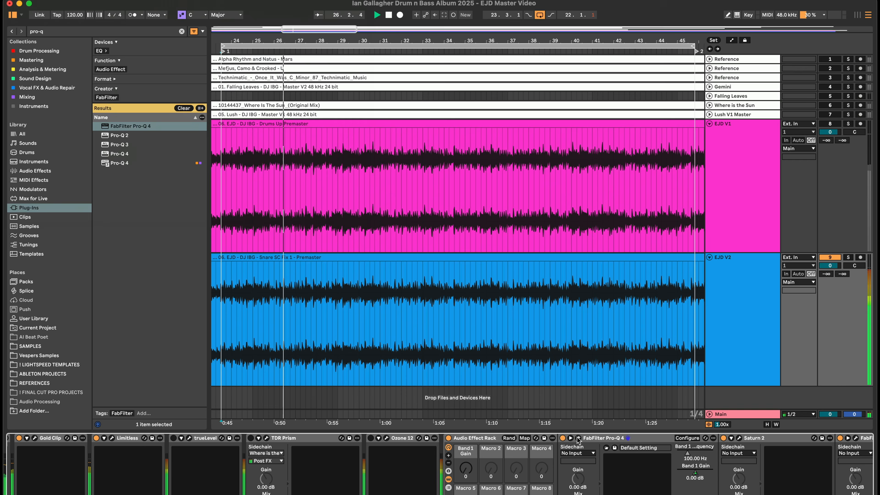
Open the windows of both Pro-Q 4 devices and Saturn 2 on the EJD V2 track and raise the rack's Band 1 Gain macro
click(578, 438)
click(739, 437)
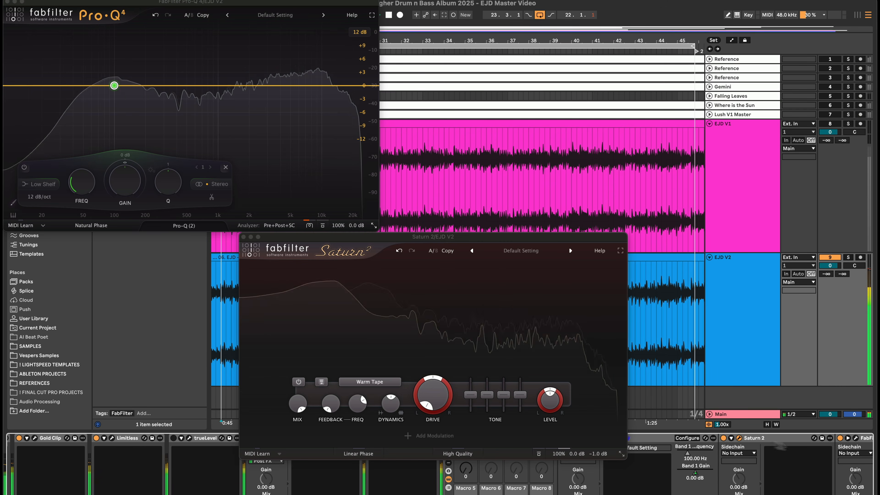
click(856, 438)
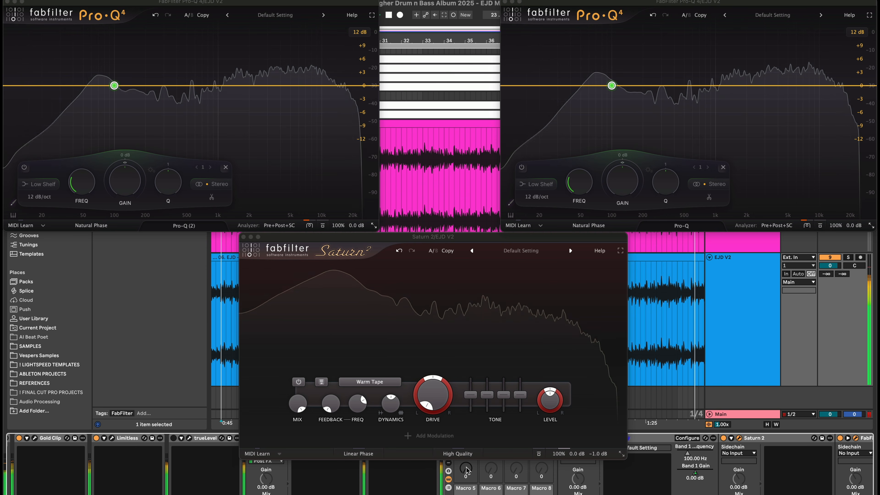
drag(466, 470, 466, 402)
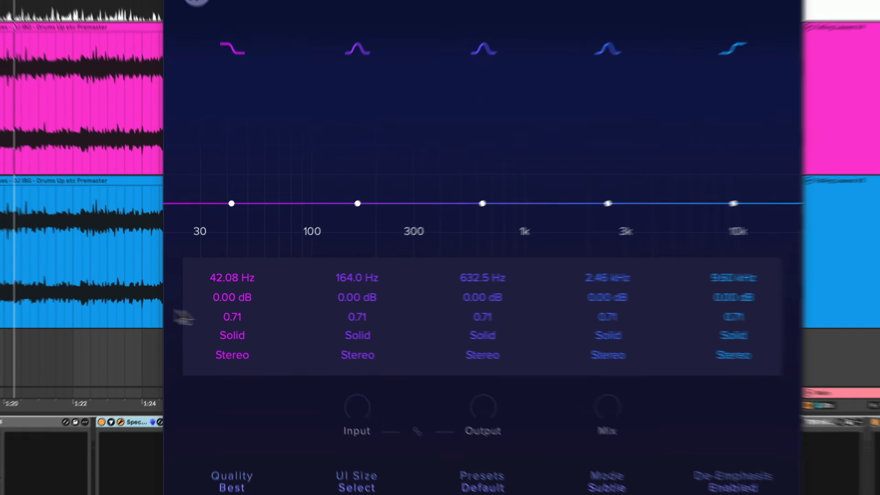
Set Spectre's low shelf band to 2 dB gain, 60 Hz frequency and a Q of 2.5
double_click(227, 298)
text(2)
key(Return)
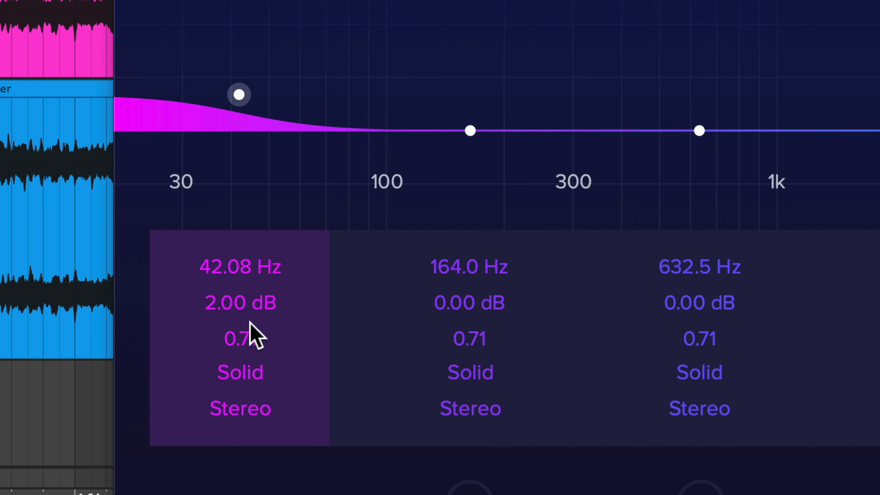
double_click(243, 270)
text(6)
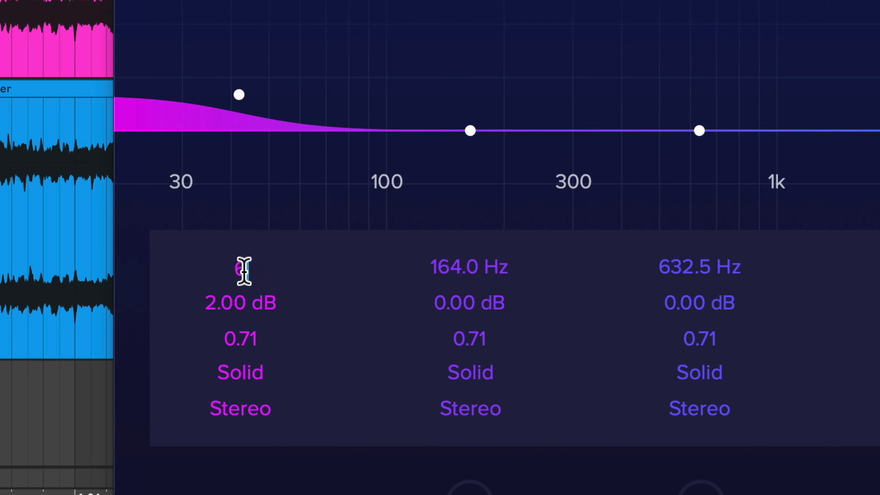
text(0)
key(Return)
double_click(249, 341)
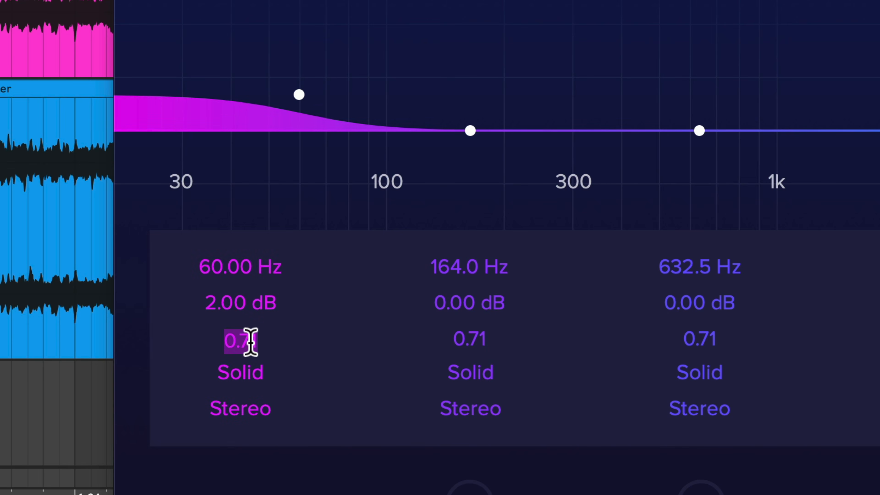
key(Return)
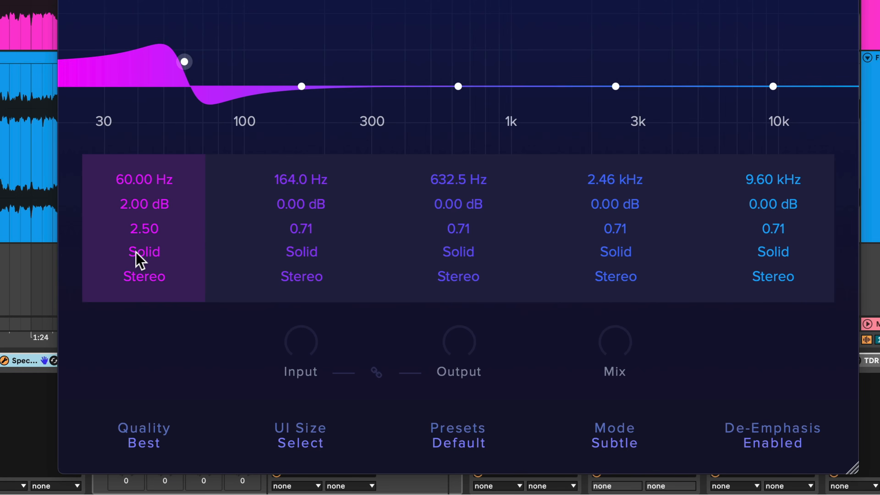
Set the 60 Hz low shelf band's saturation type to Warm and its channel processing to Mid
click(137, 260)
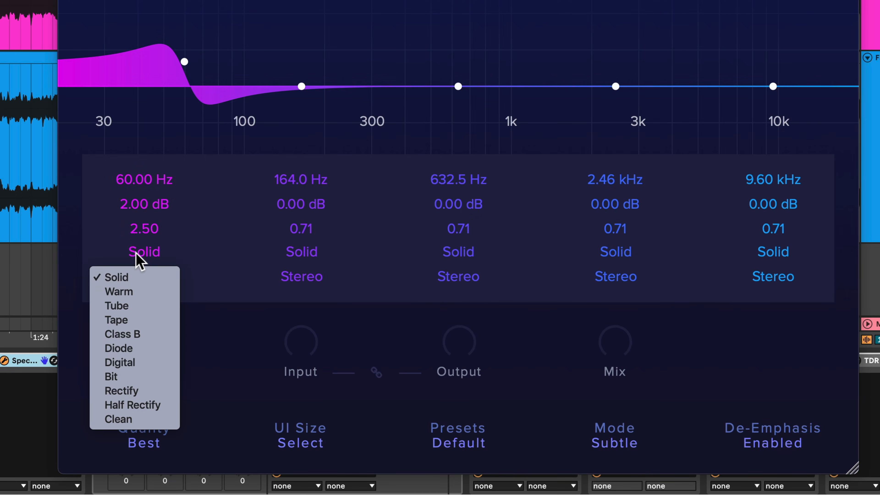
click(136, 290)
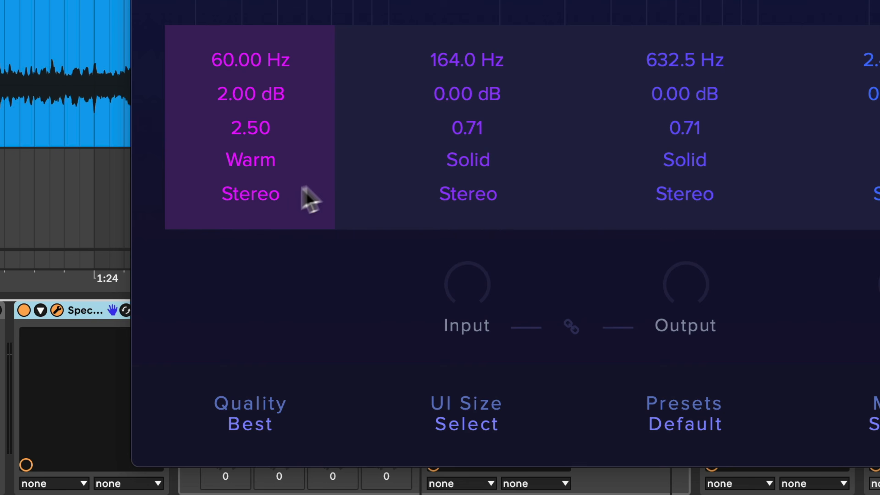
click(266, 196)
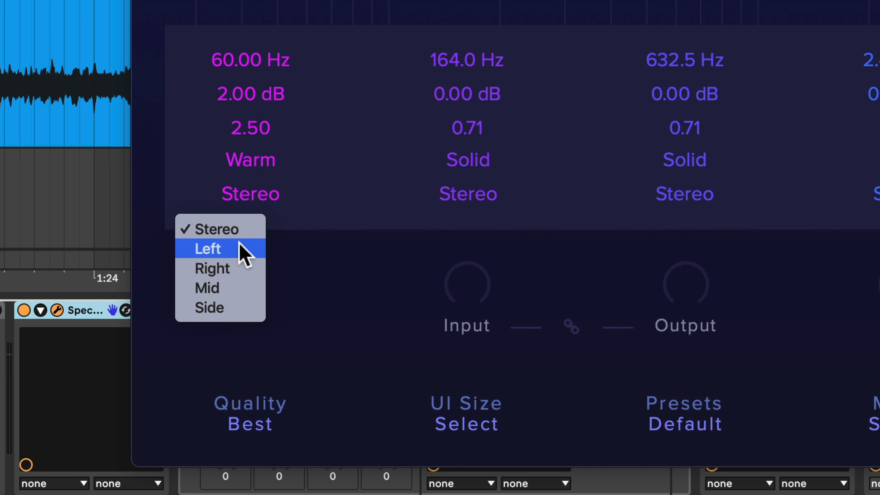
click(231, 288)
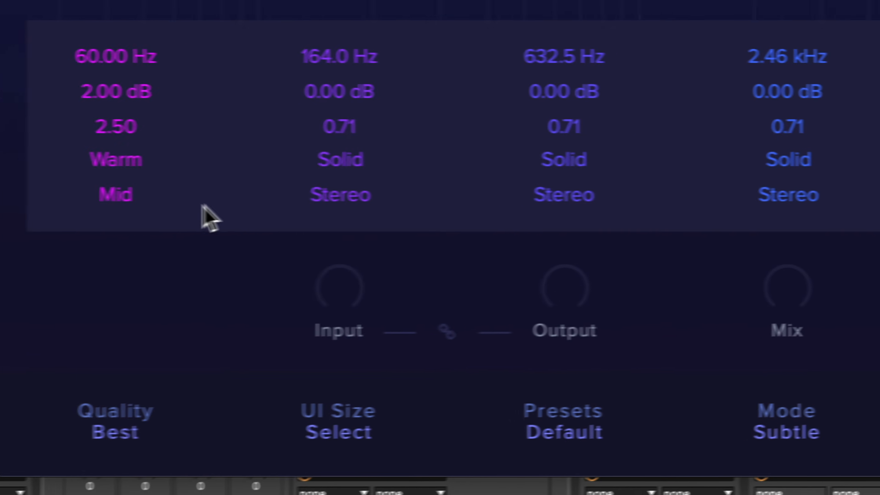
Try Spectre's Mix at 100% and reset it to 50%
mouse_move(790, 286)
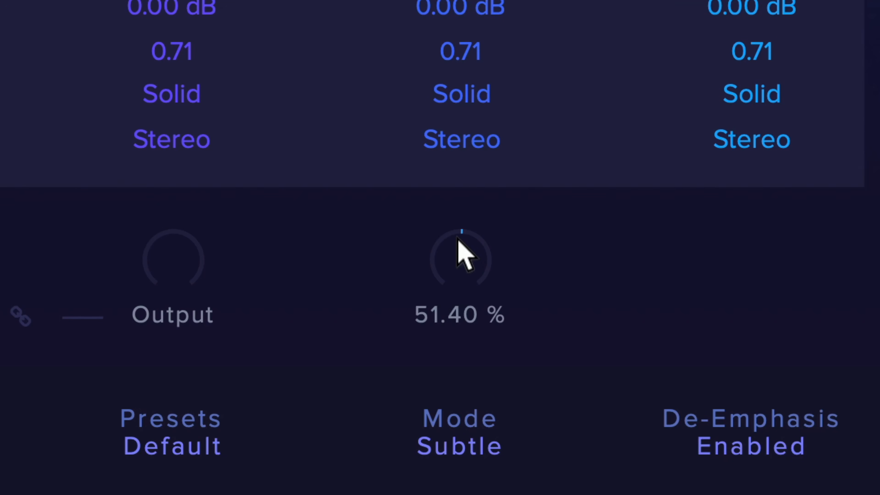
drag(457, 237, 492, 65)
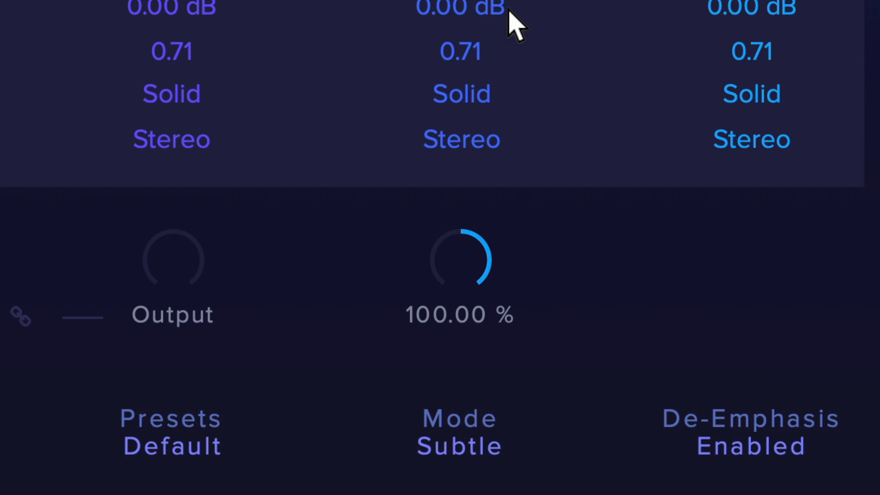
drag(507, 5, 507, 6)
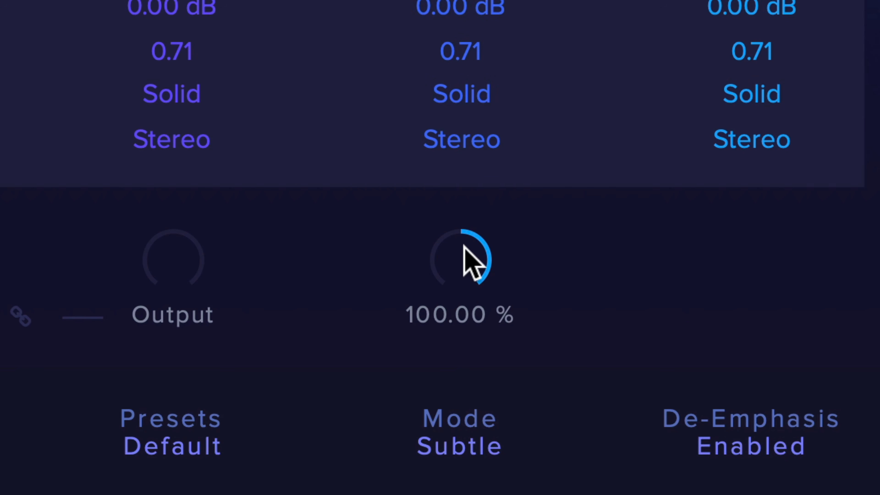
double_click(460, 265)
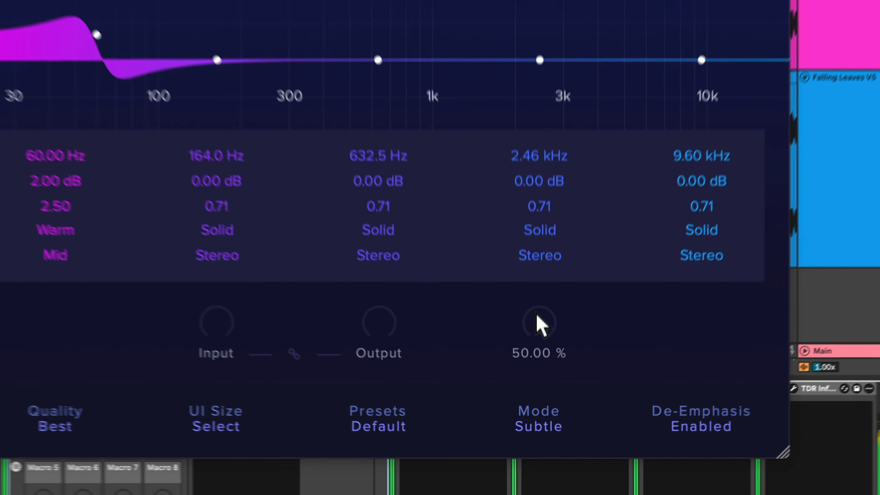
Compare De-Emphasis disabled and enabled with the Mix raised to 100%, and reset the Mix to its default
drag(540, 381, 542, 353)
drag(538, 236, 564, 129)
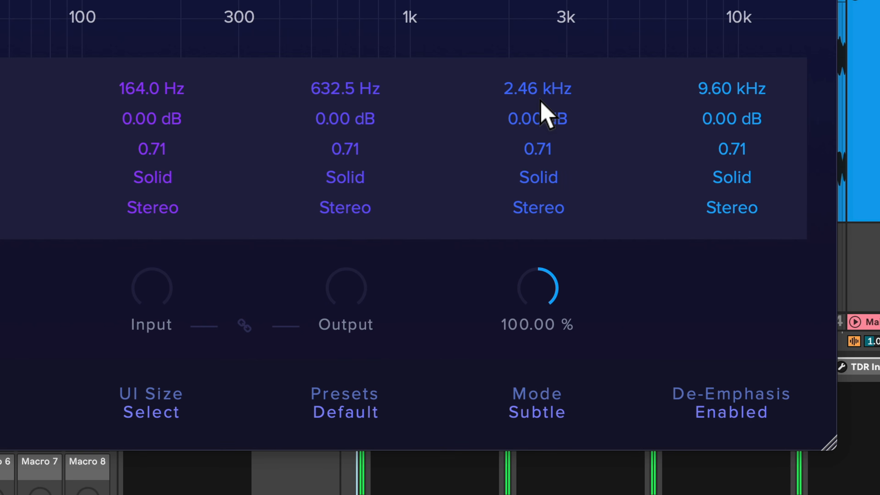
click(741, 412)
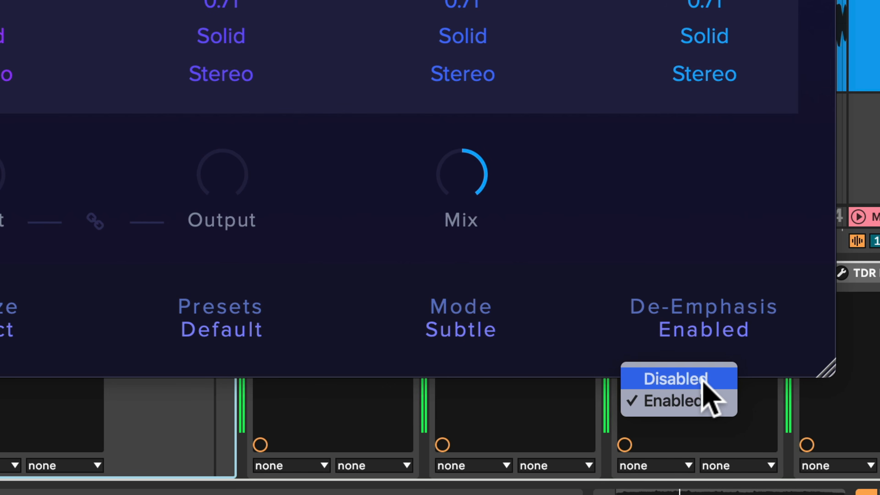
click(703, 378)
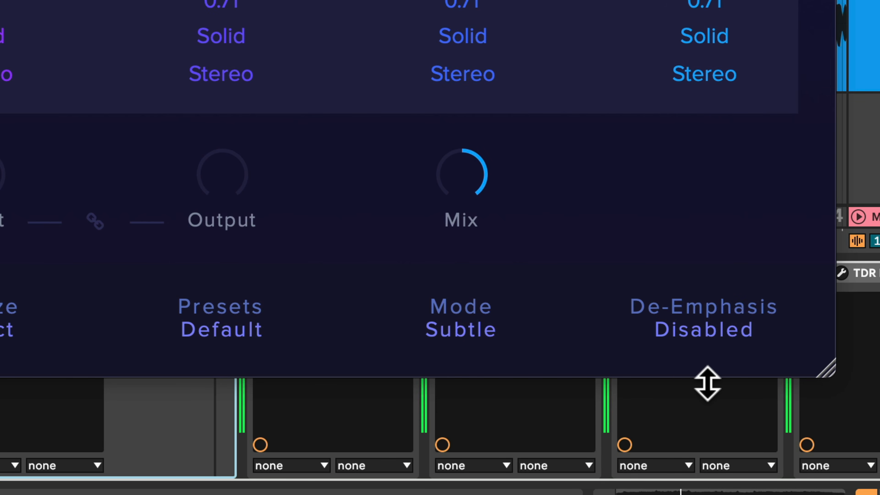
click(707, 322)
click(697, 399)
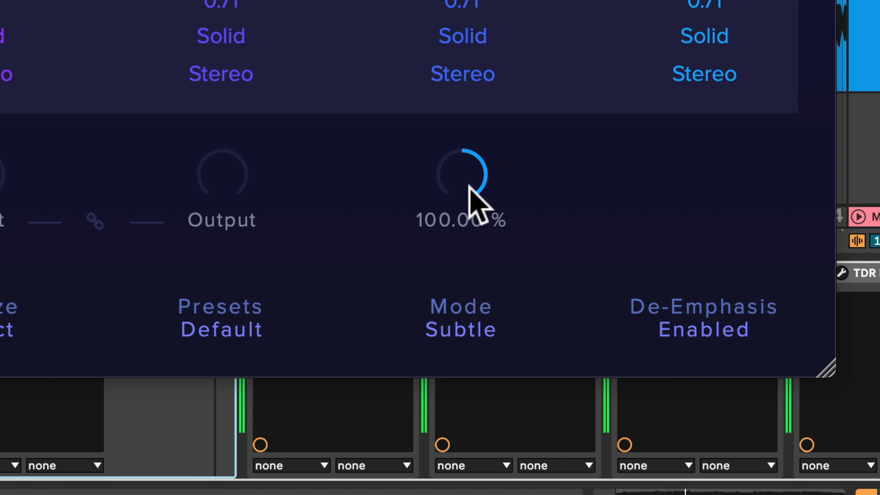
double_click(466, 176)
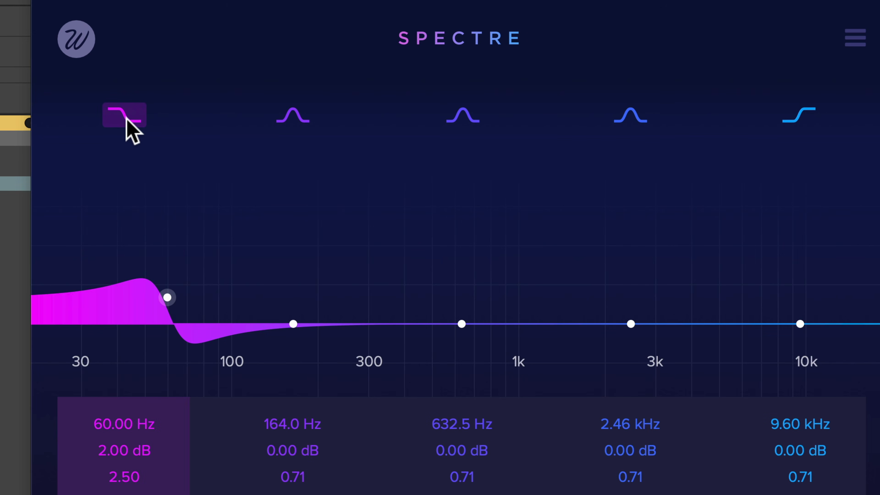
Bypass Spectre's low shelf band and re-enable it to compare the sound
click(126, 119)
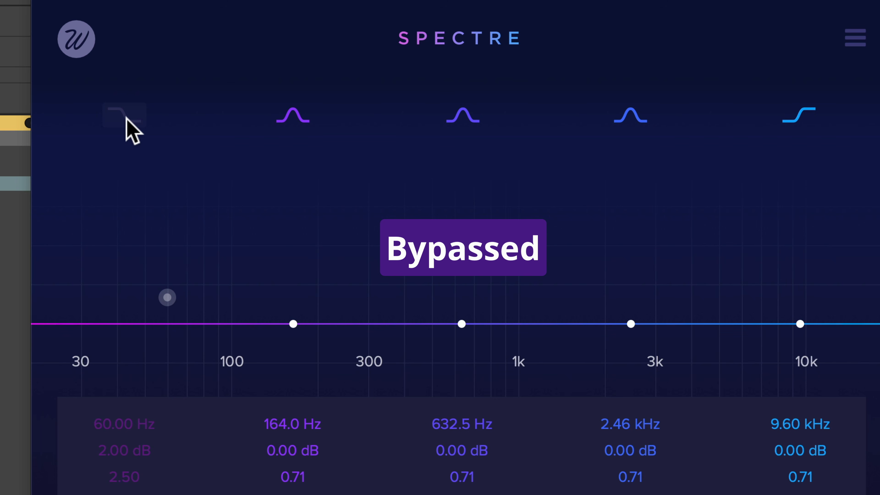
click(126, 119)
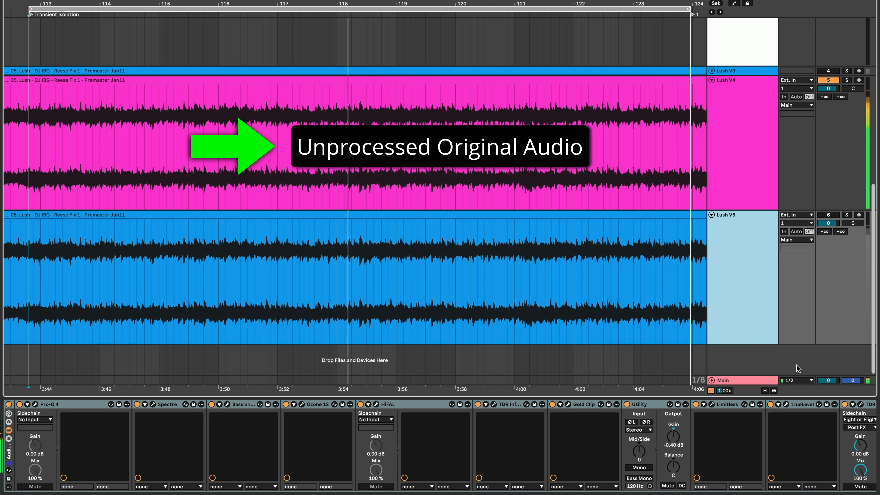
Switch playback from the unprocessed Lush V4 track to the Lush V5 track
key(F5)
key(F6)
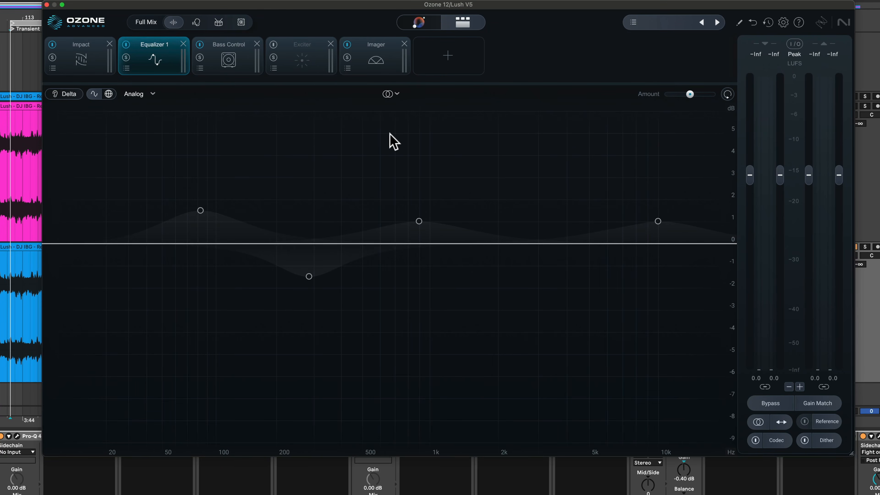
Set Ozone's Equalizer 1 to Transient/Sustain mode, check the Sustain channel and return to the Transient channel
click(388, 95)
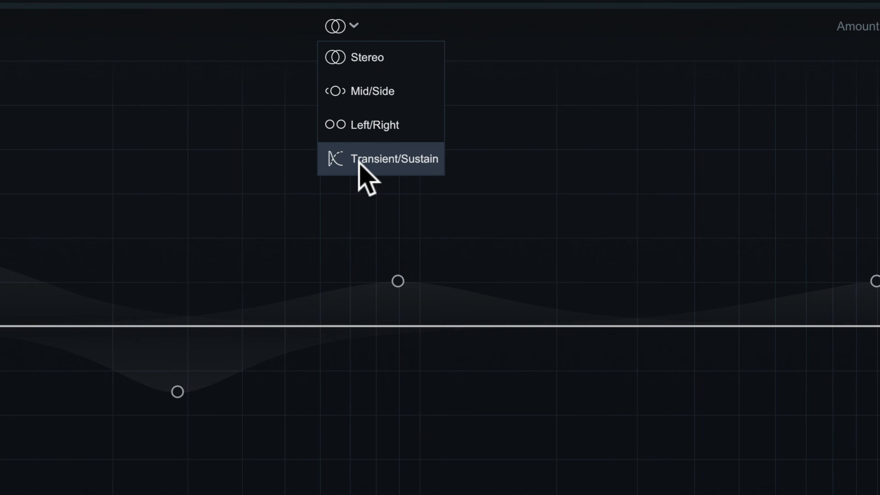
click(360, 163)
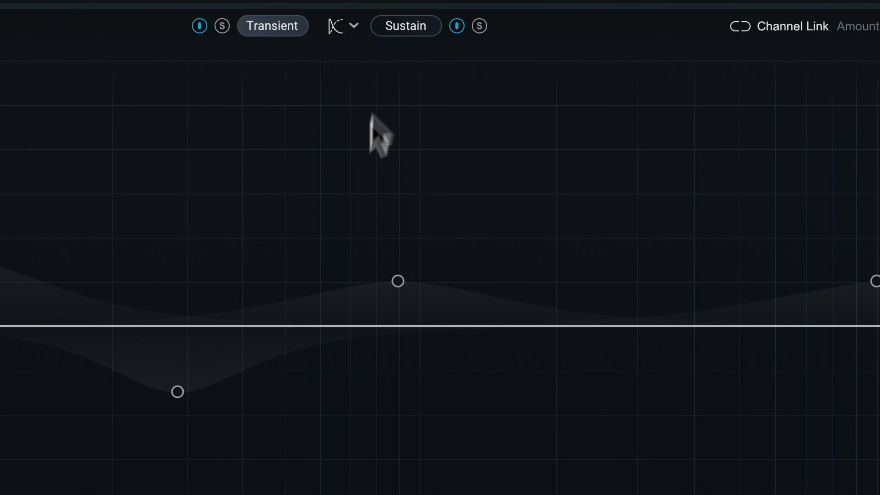
click(406, 28)
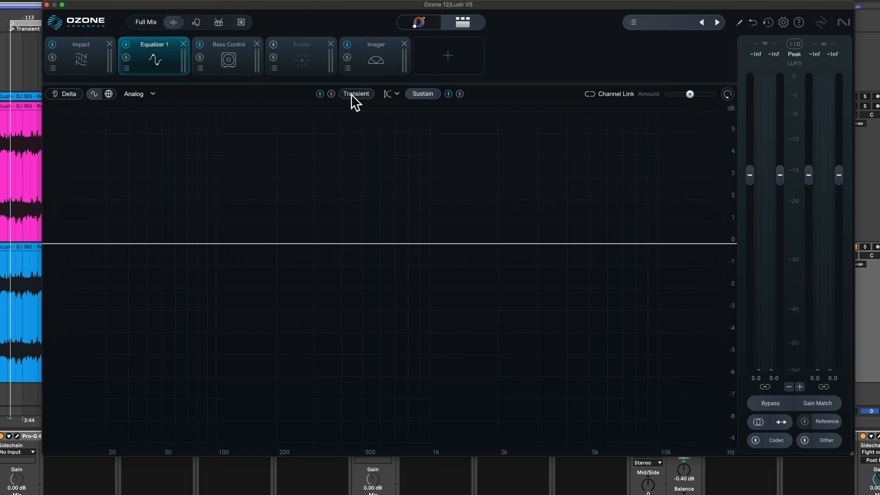
click(353, 94)
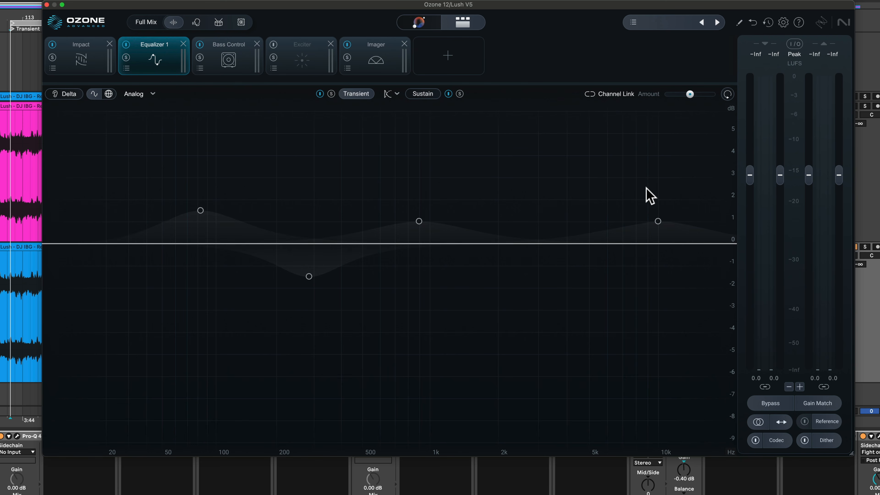
Enable the four bell bands of the Transient equalizer at 10000 Hz, 900 Hz, 285 Hz and 83 Hz
click(658, 222)
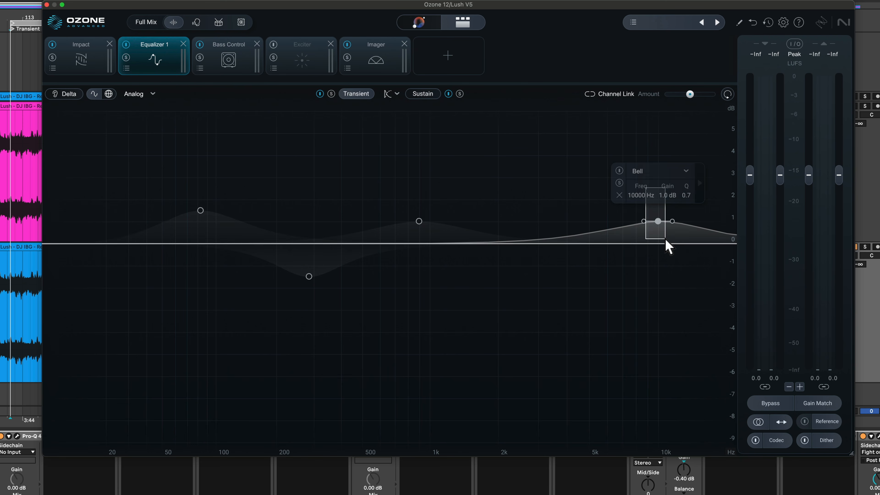
click(619, 170)
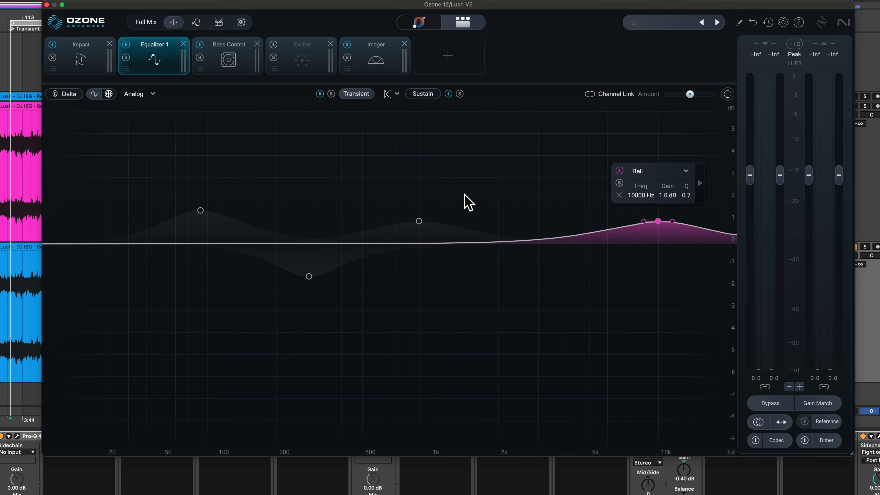
click(419, 221)
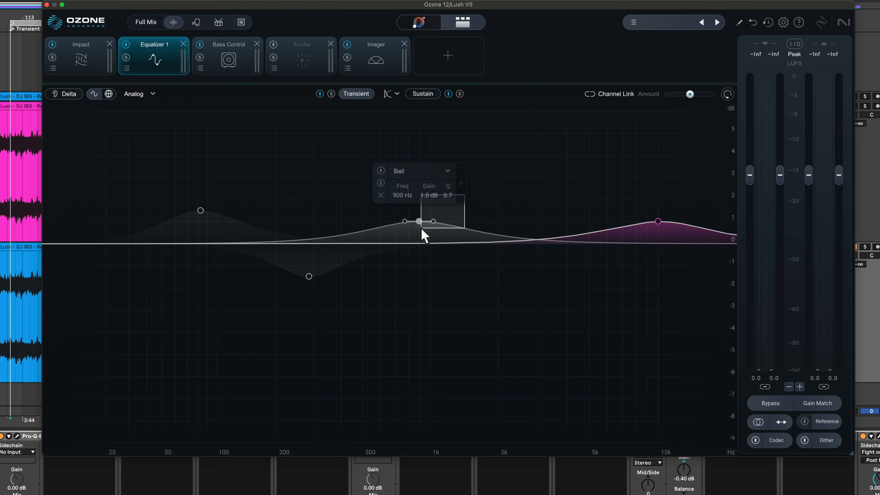
click(381, 170)
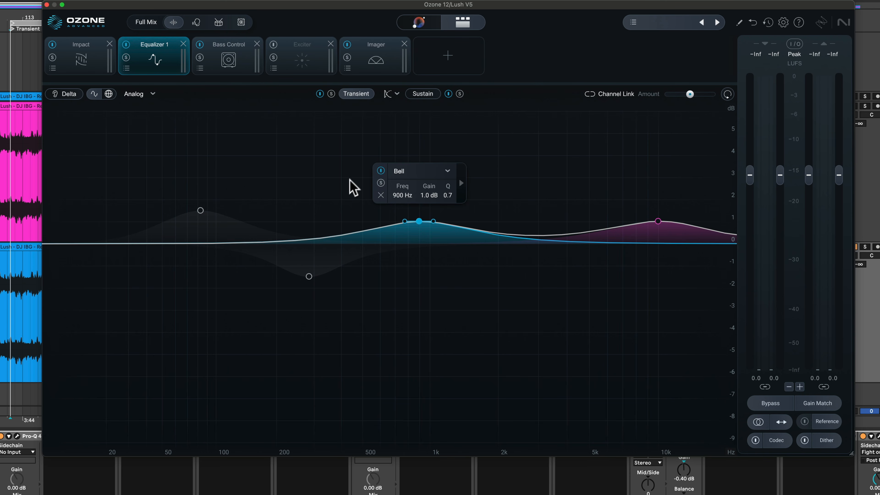
click(309, 276)
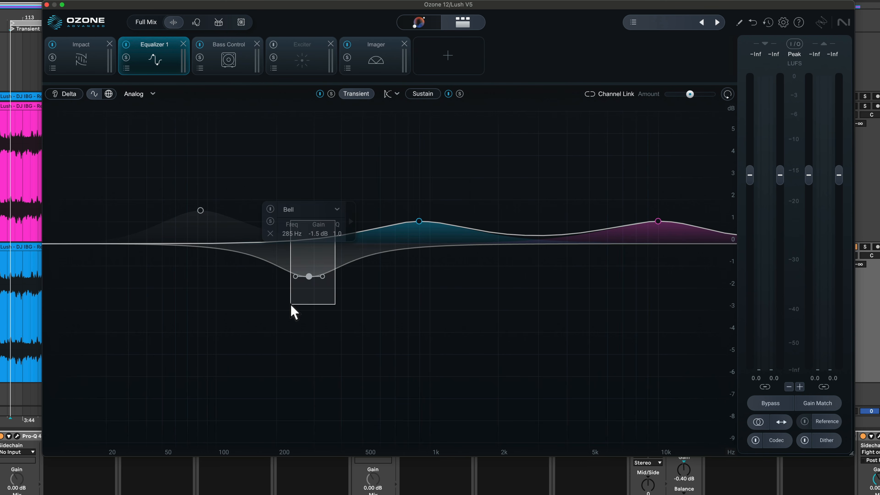
click(270, 209)
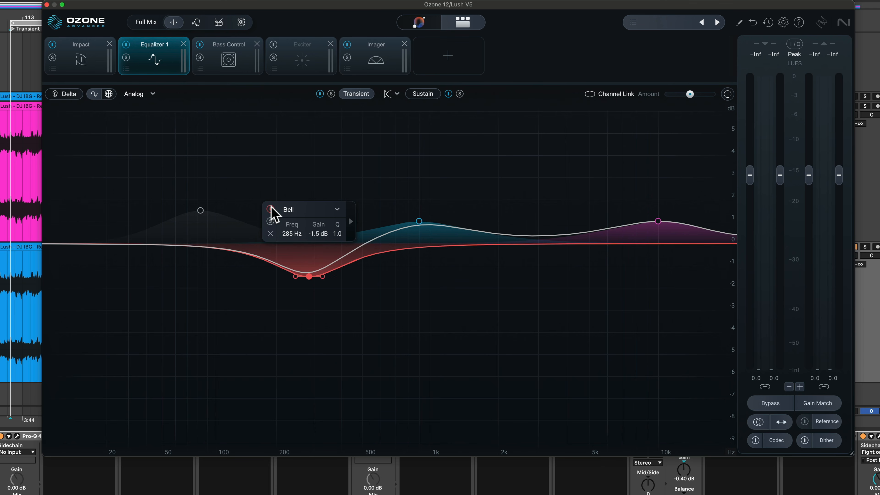
click(200, 210)
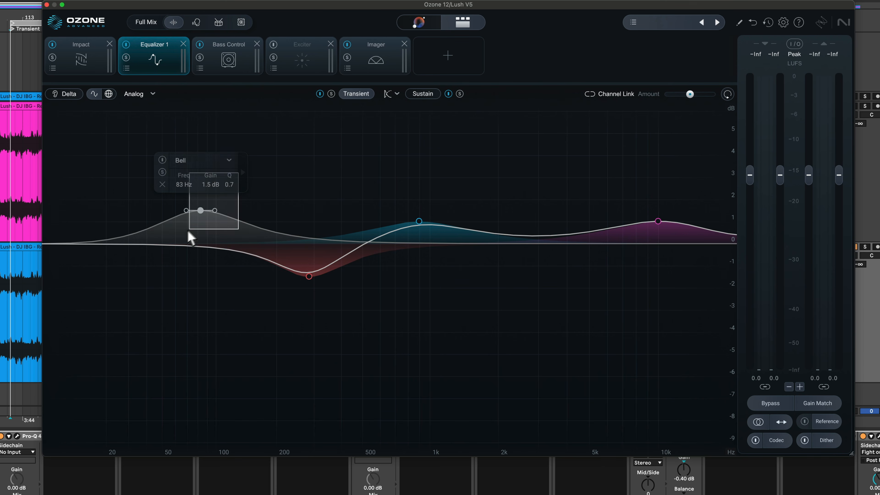
click(162, 160)
click(124, 161)
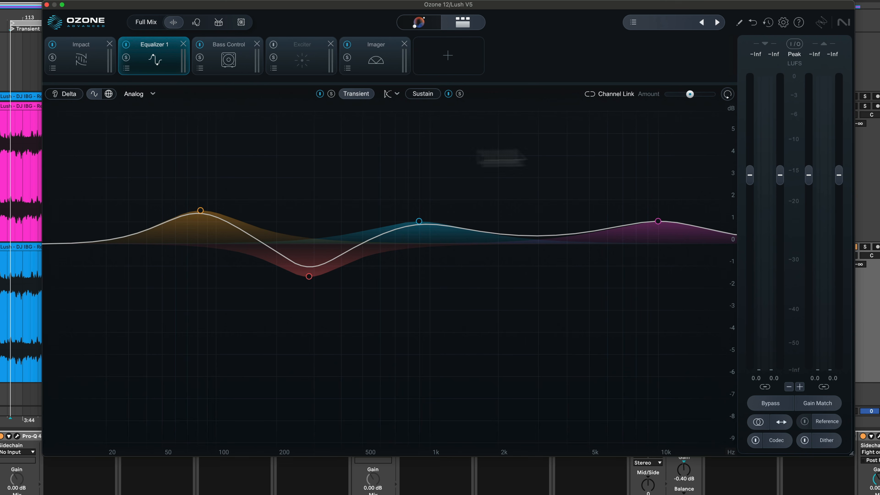
Open Ozone's Equalizer options and examine the Soft Saturation performance setting
click(783, 23)
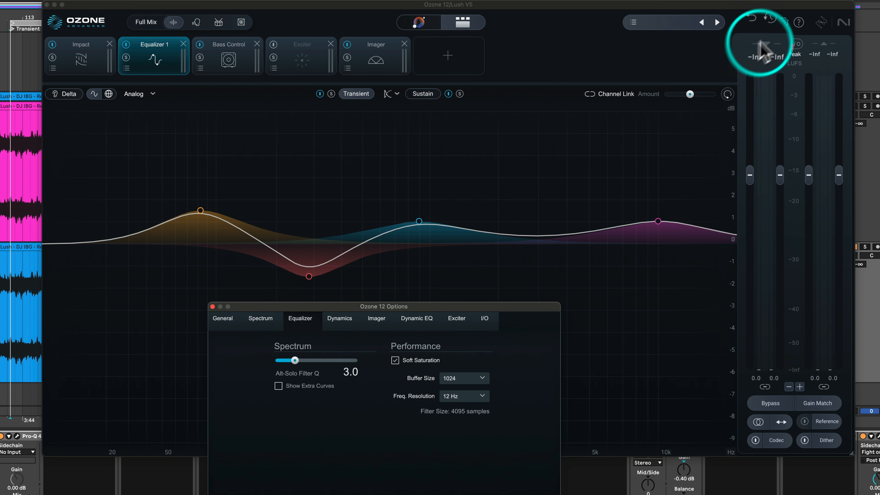
click(295, 323)
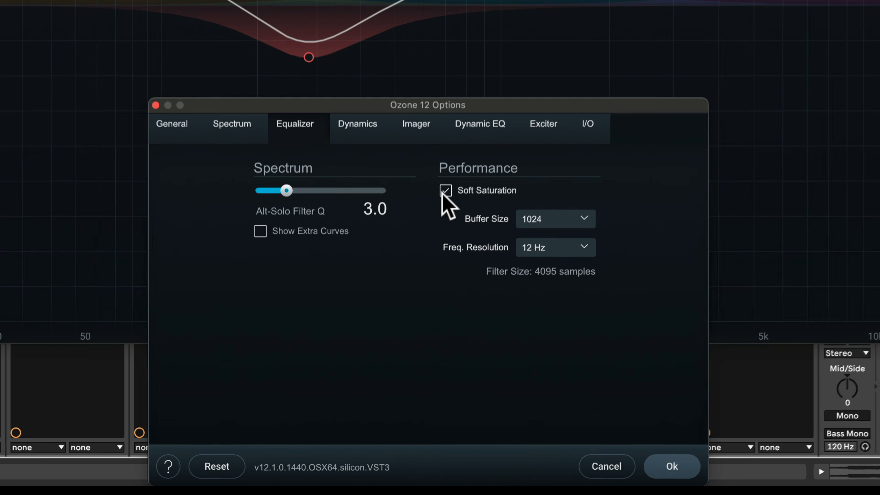
click(448, 183)
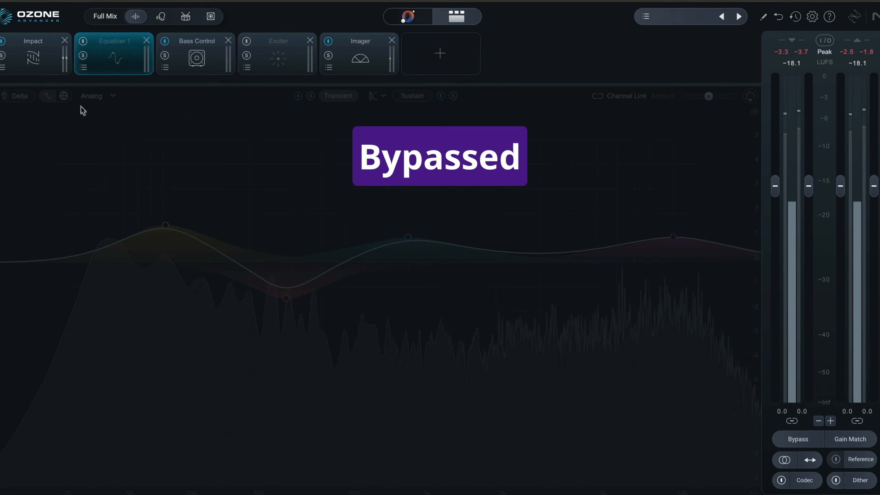
Re-enable the bypassed Equalizer 1 to compare the sound, and audition its Delta signal
click(84, 43)
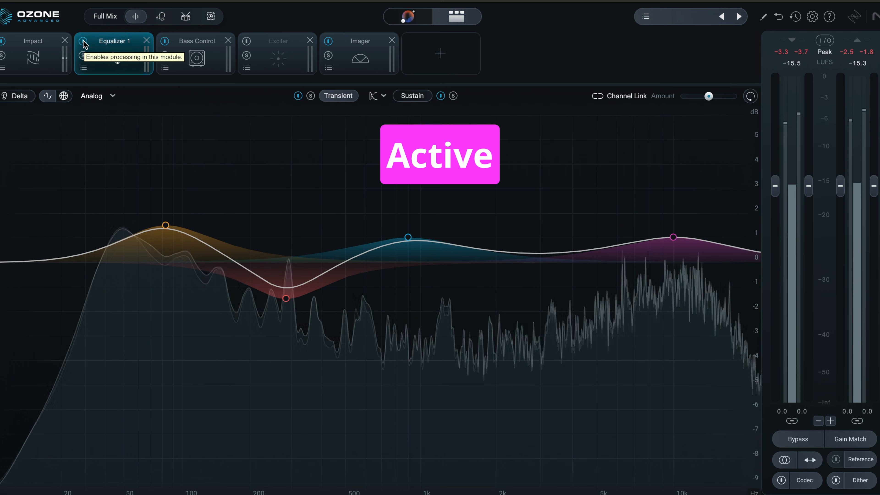
click(18, 99)
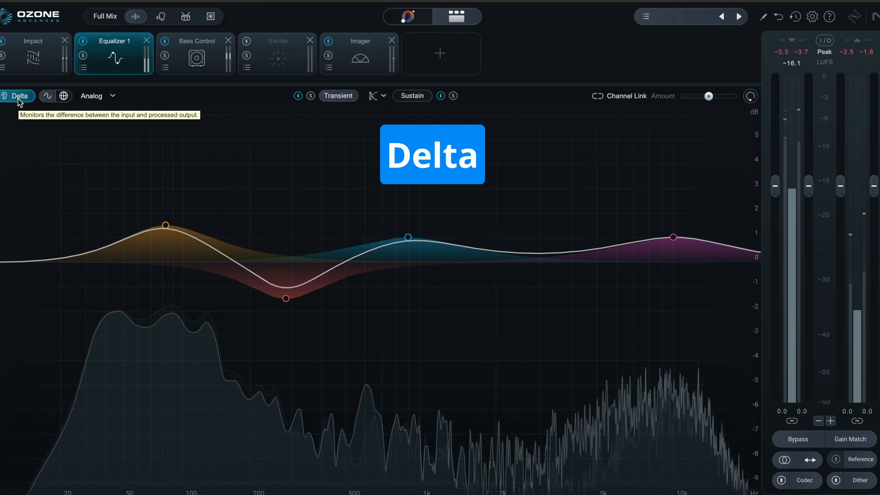
click(19, 100)
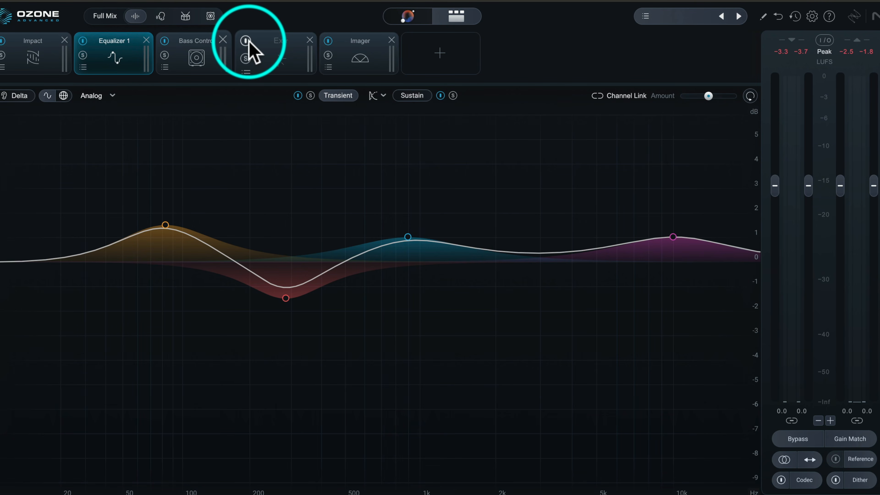
Enable the Exciter in Transient/Sustain mode, look at its Sustain settings and return to the Transient channel
click(262, 48)
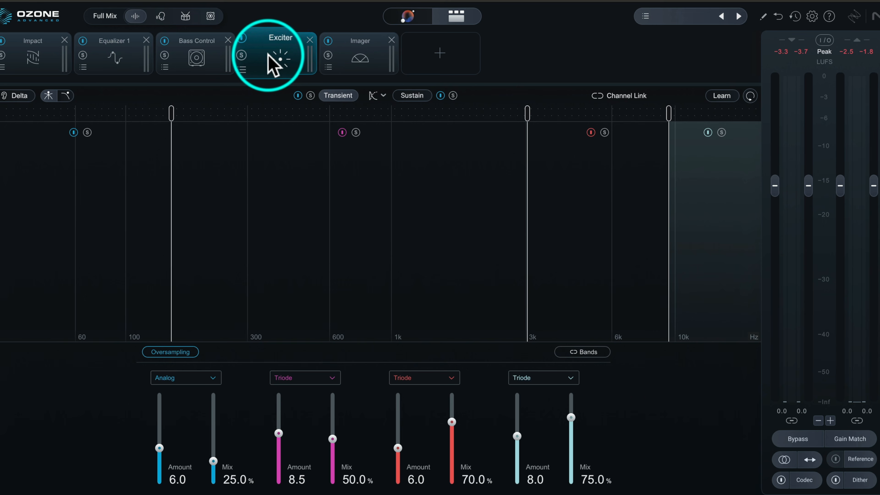
click(371, 96)
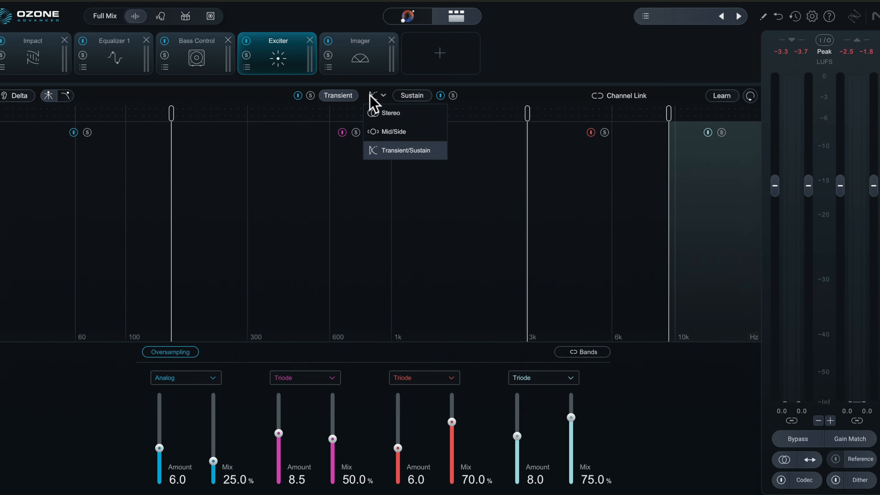
click(382, 151)
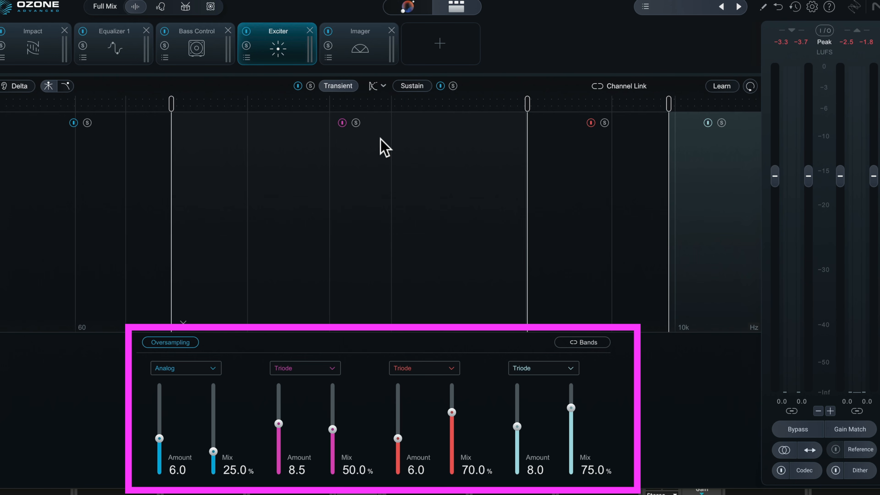
click(409, 86)
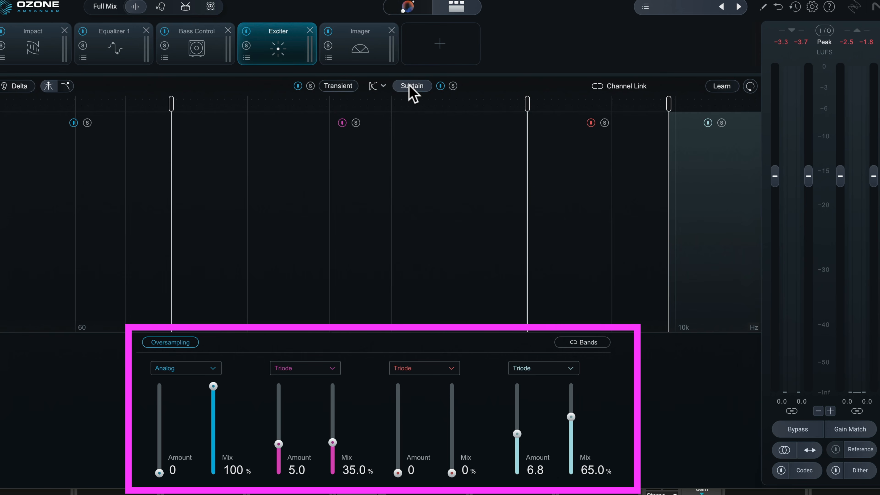
click(339, 86)
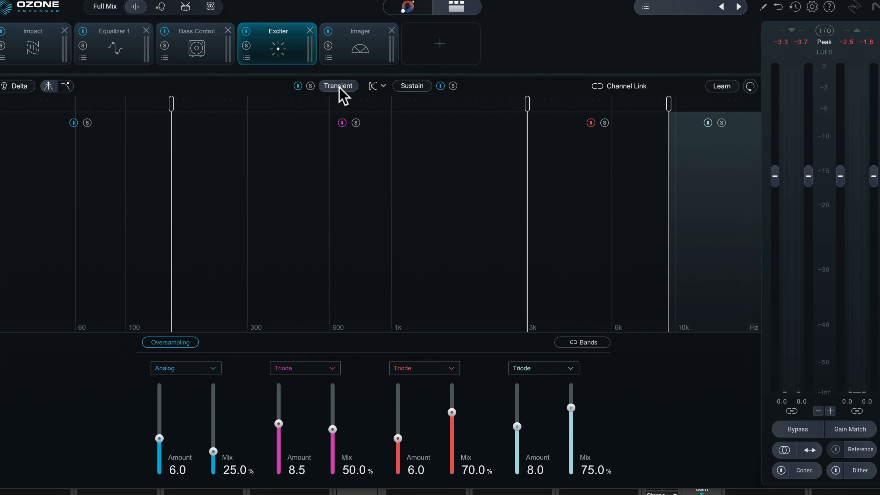
Compare the Exciter bypassed and active, and audition its Delta signal
click(246, 31)
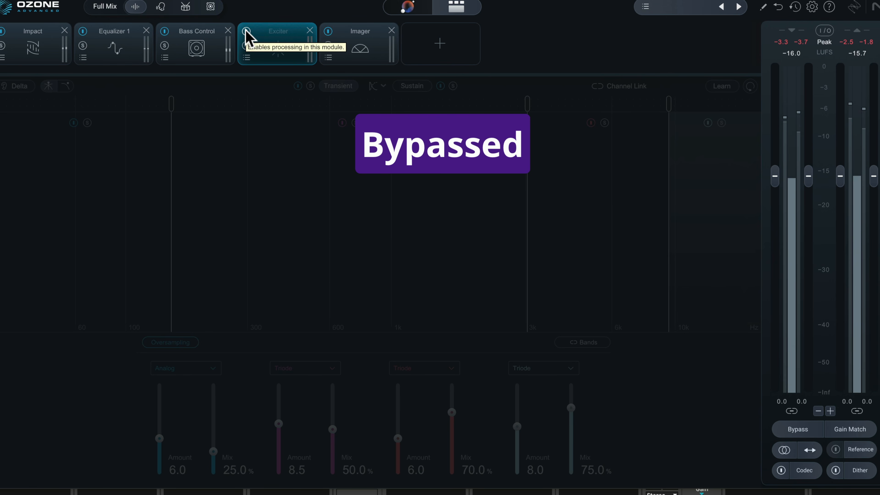
click(246, 32)
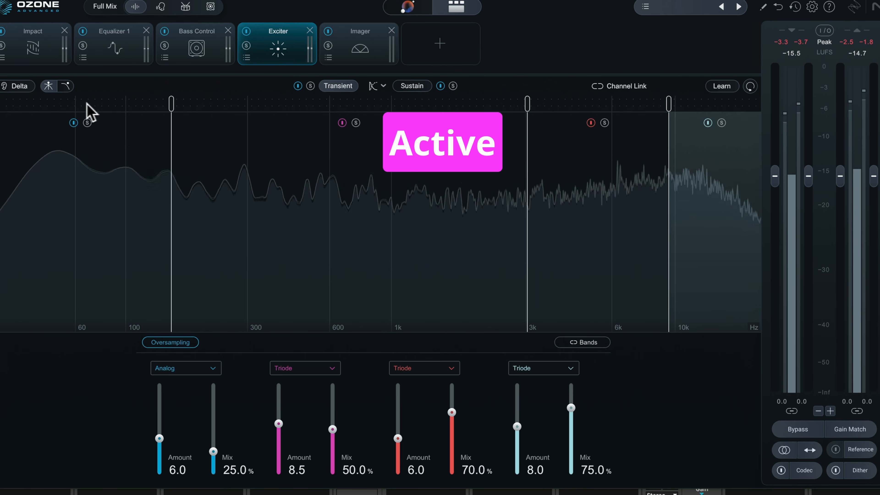
click(18, 90)
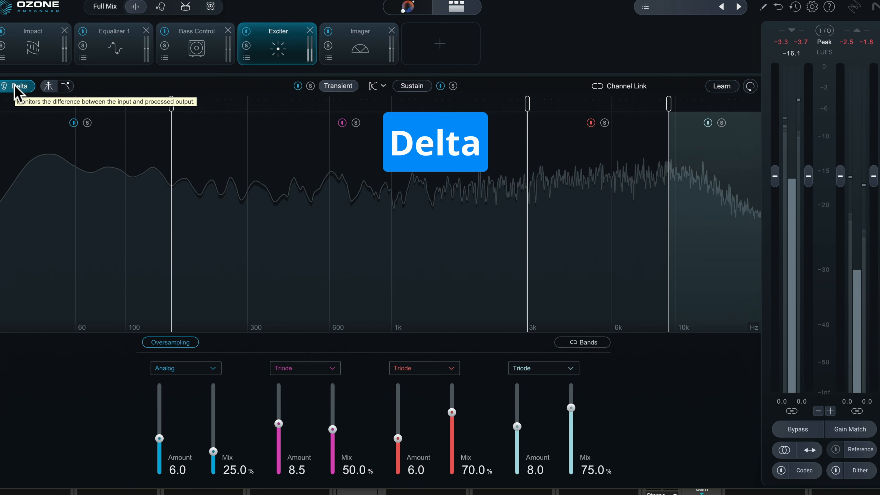
click(15, 89)
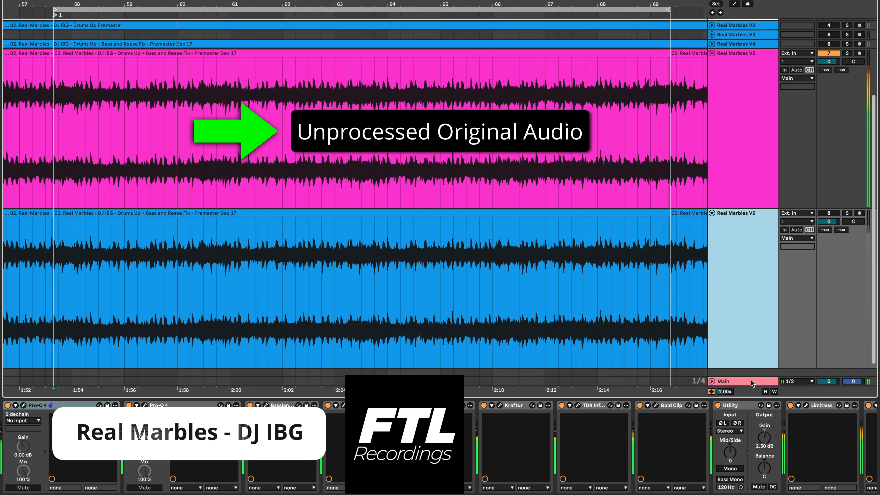
Alternate playback between the unprocessed Real Marbles V5 and processed Real Marbles V6 tracks, ending on V6
key(F7)
key(F8)
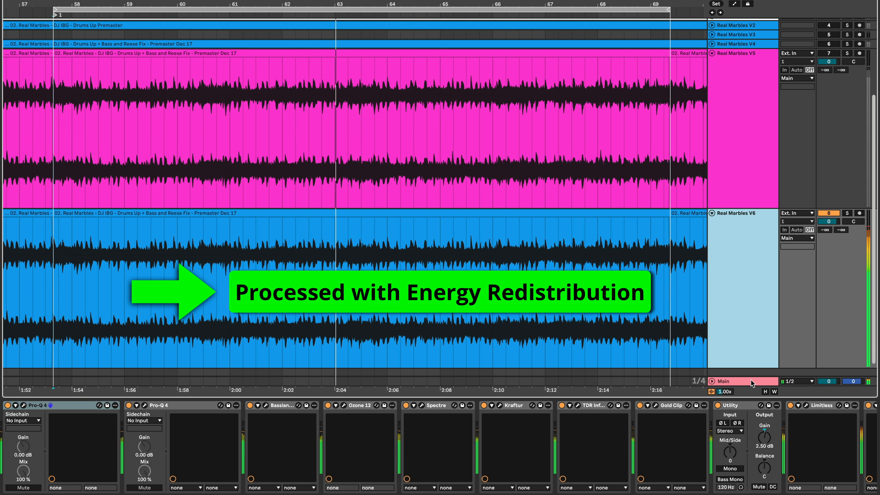
key(F7)
key(F8)
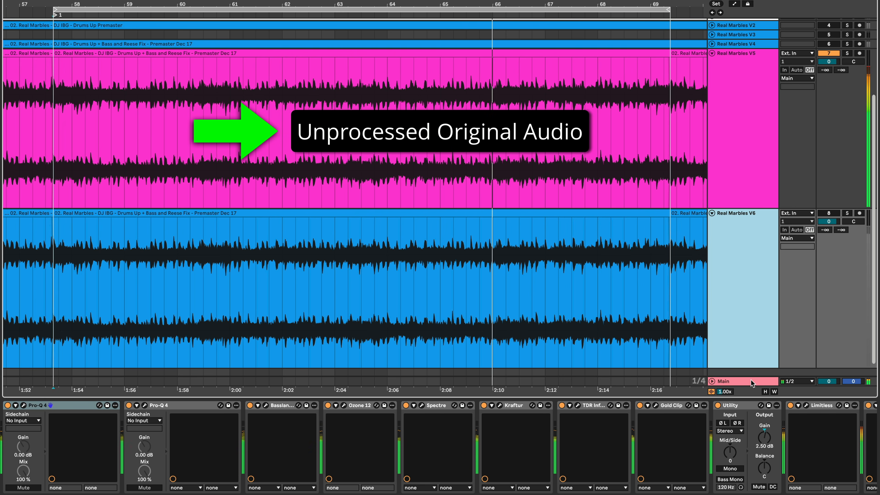
key(F7)
key(F8)
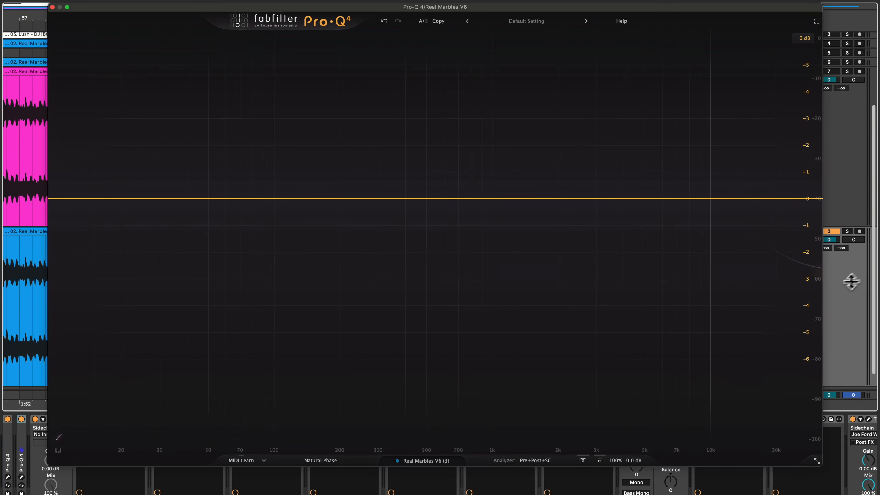
Start playback and add a Pro-Q 4 high shelf with about -1.5 dB gain, setting its frequency to 10 kHz
key(space)
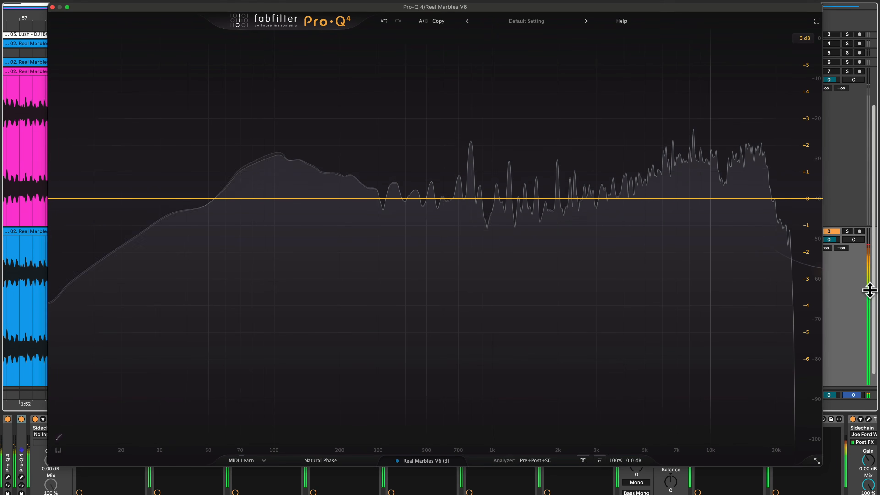
click(747, 199)
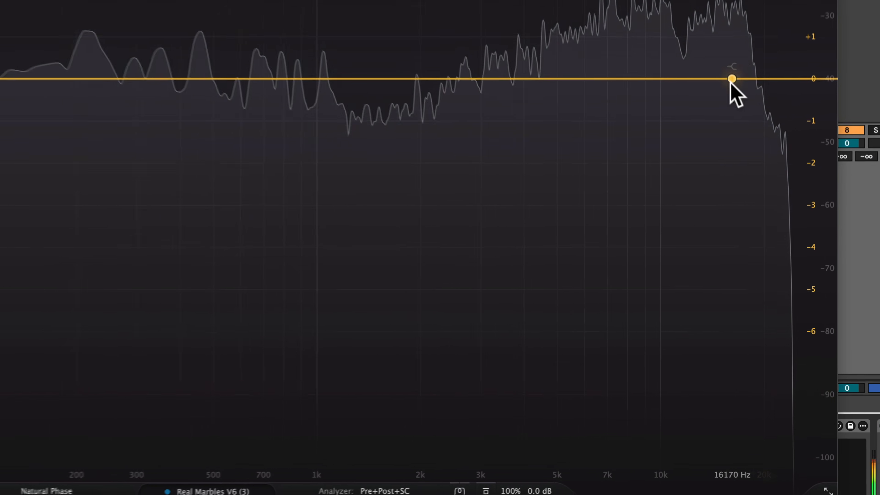
drag(715, 79, 686, 135)
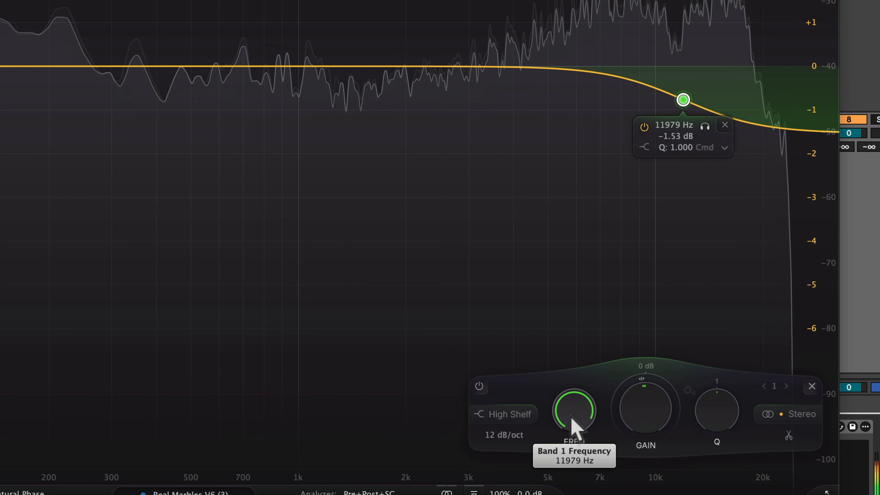
double_click(559, 418)
text(10k)
key(Return)
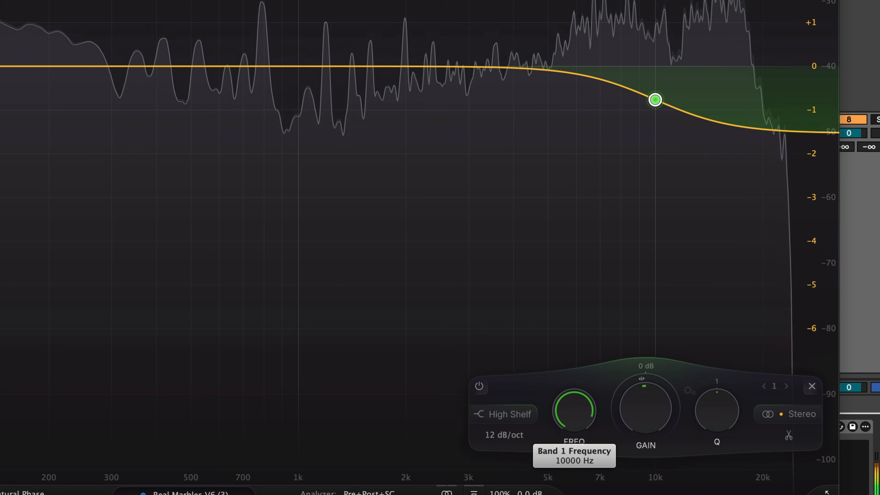
Set the high shelf to process the Right channel only, with 0 dB gain and a dynamic range of -3 dB
click(786, 417)
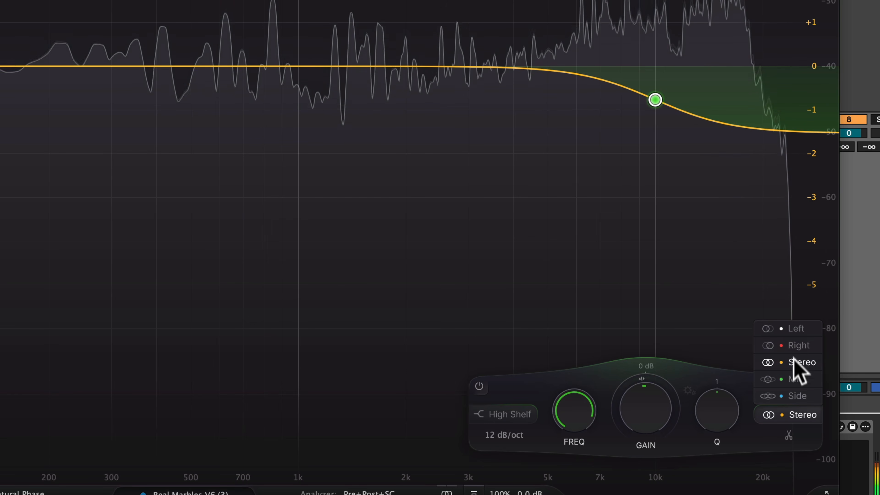
click(796, 346)
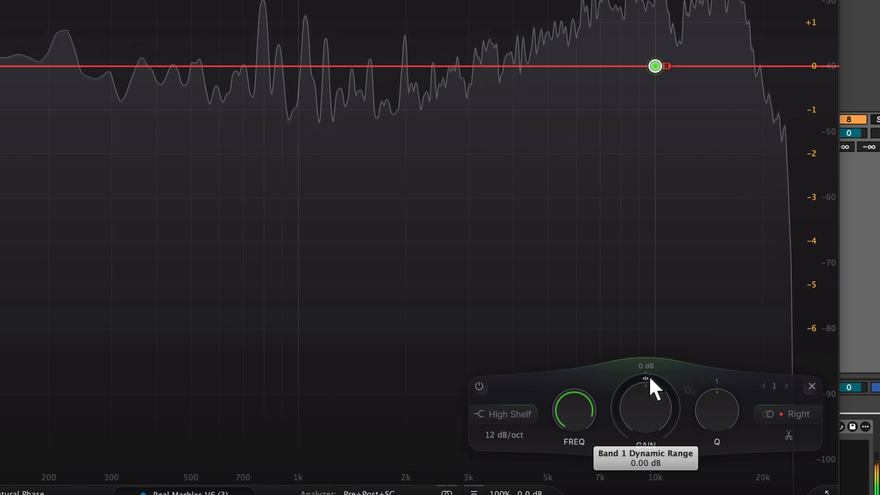
text(-3)
key(Return)
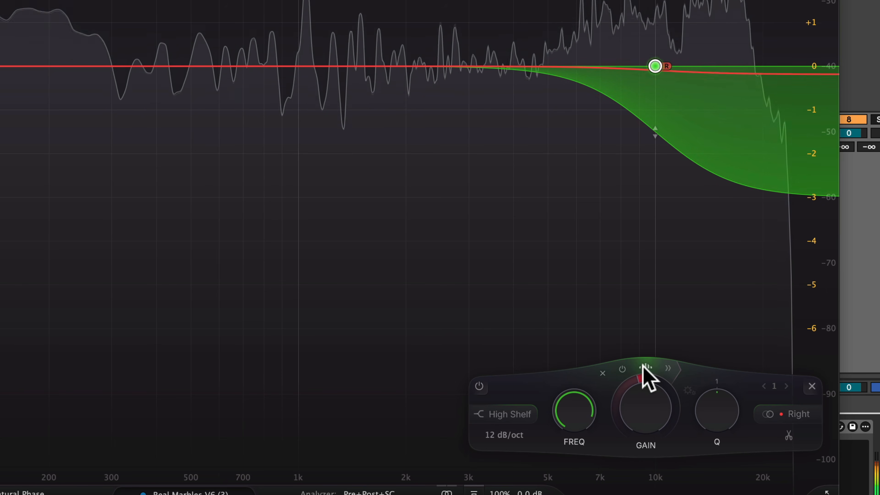
Switch the Right-channel high shelf to spectral dynamics, compare the band bypassed and active, and close Pro-Q 4
click(668, 367)
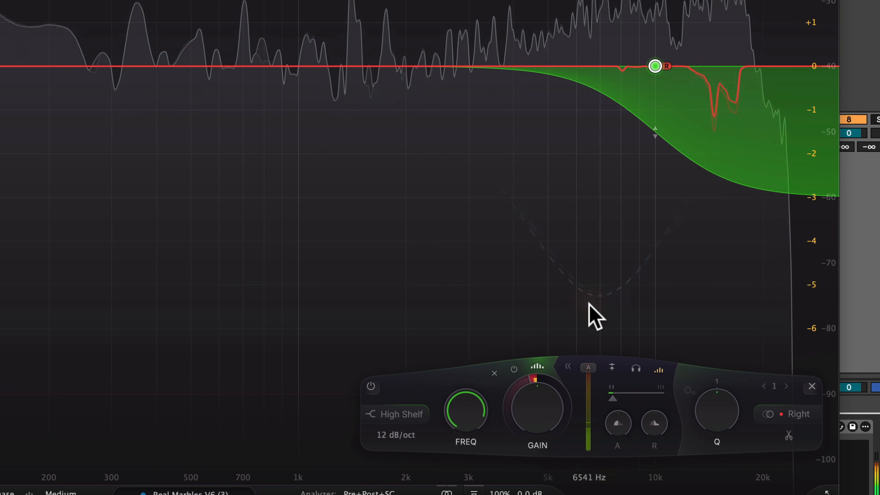
click(370, 386)
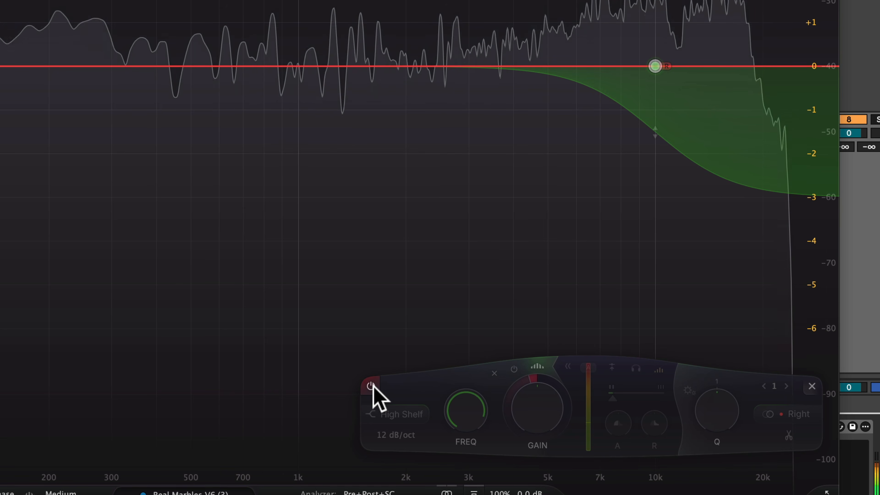
click(370, 386)
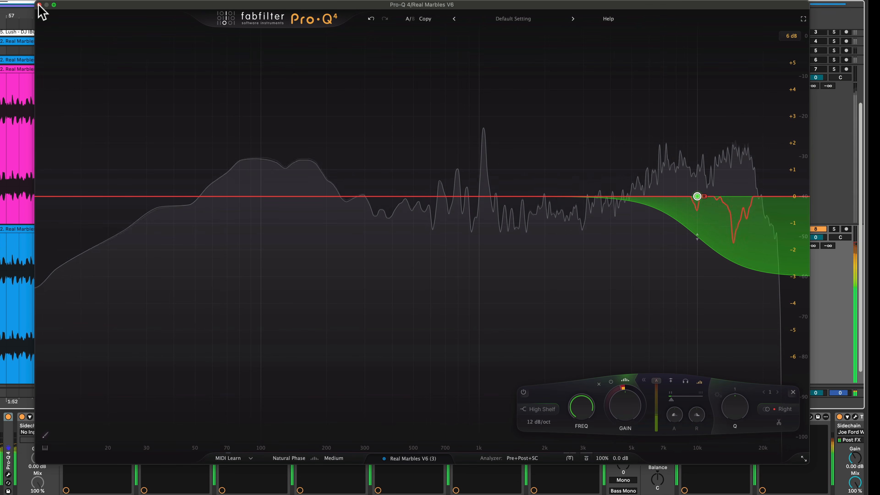
click(39, 4)
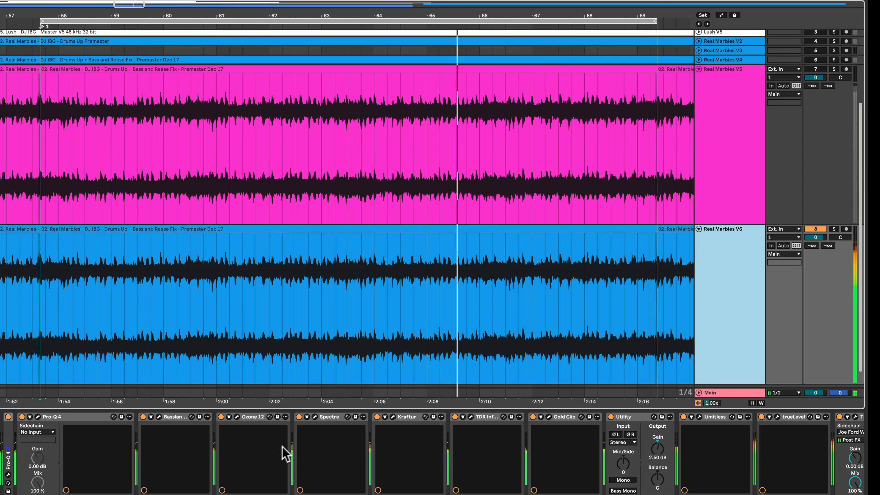
Open Spectre on Real Marbles V6 and set its high shelf band to 10 kHz with 3 dB gain
click(315, 417)
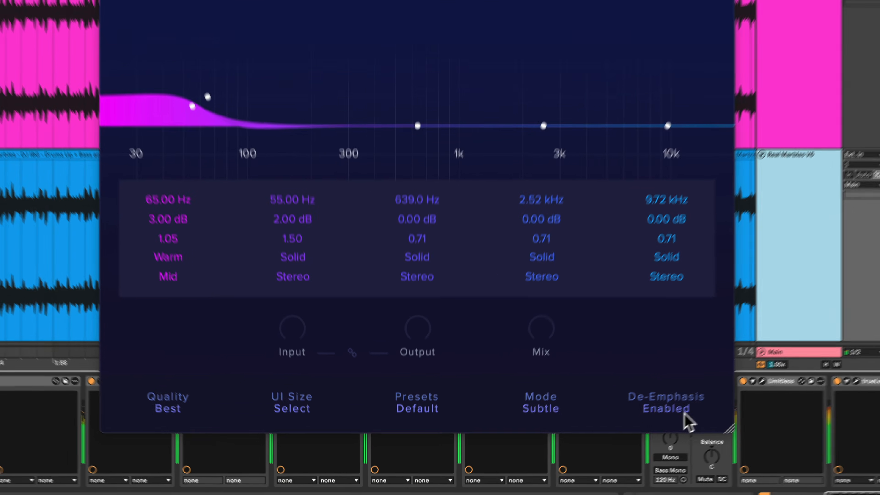
click(637, 447)
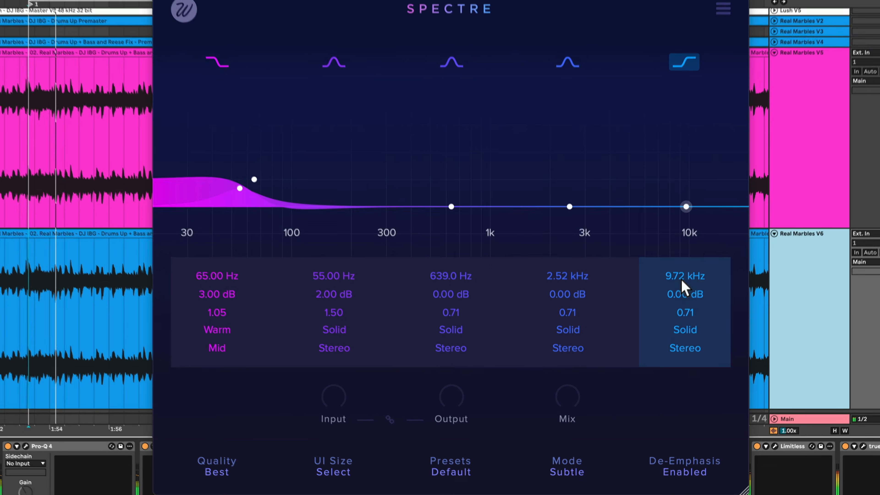
double_click(707, 142)
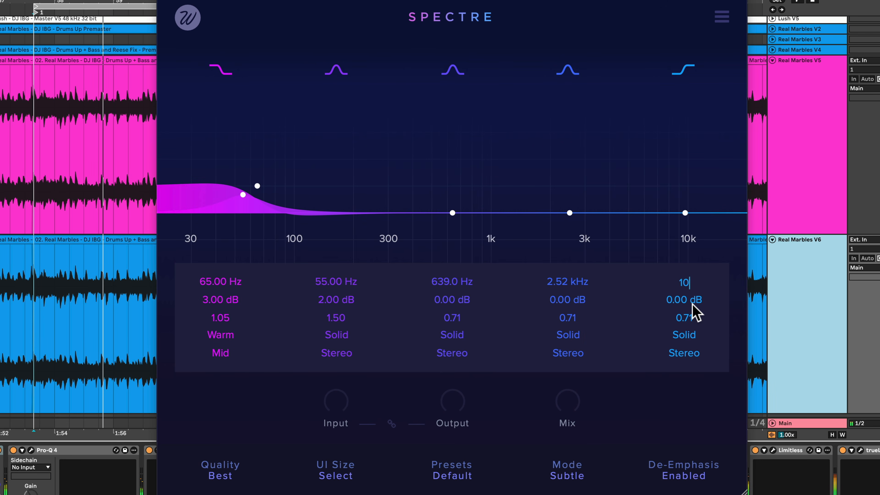
text(10000)
key(Return)
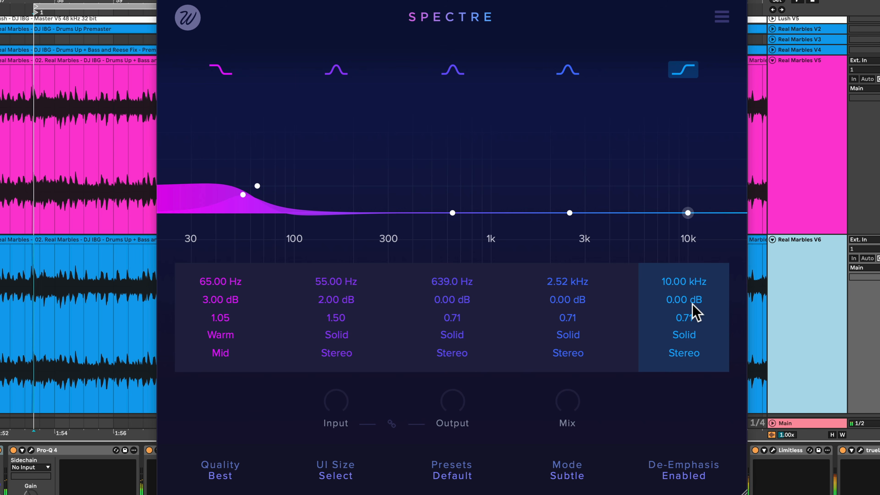
double_click(679, 300)
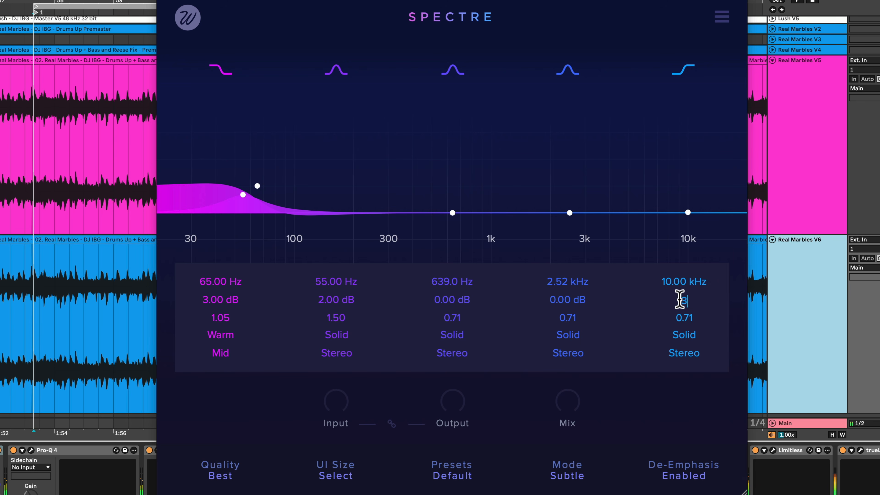
text(3)
key(Return)
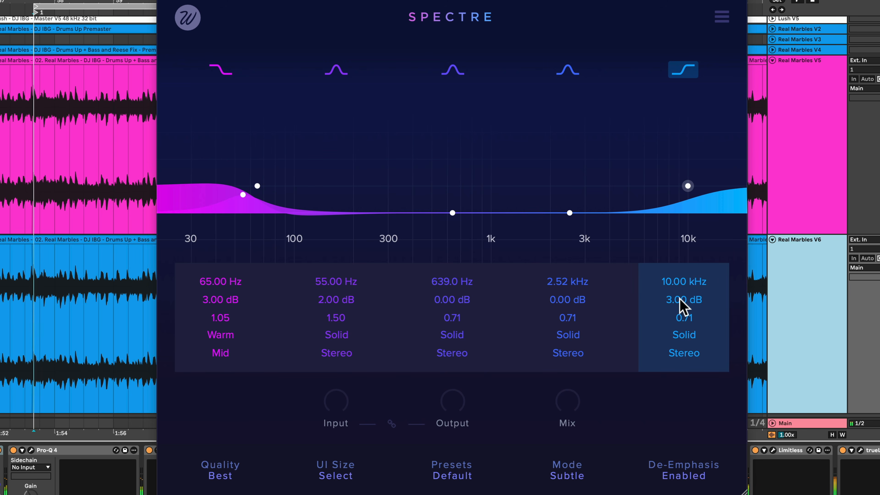
Set Spectre's 10 kHz high shelf to process the Left channel only, and compare the band bypassed and active
click(685, 354)
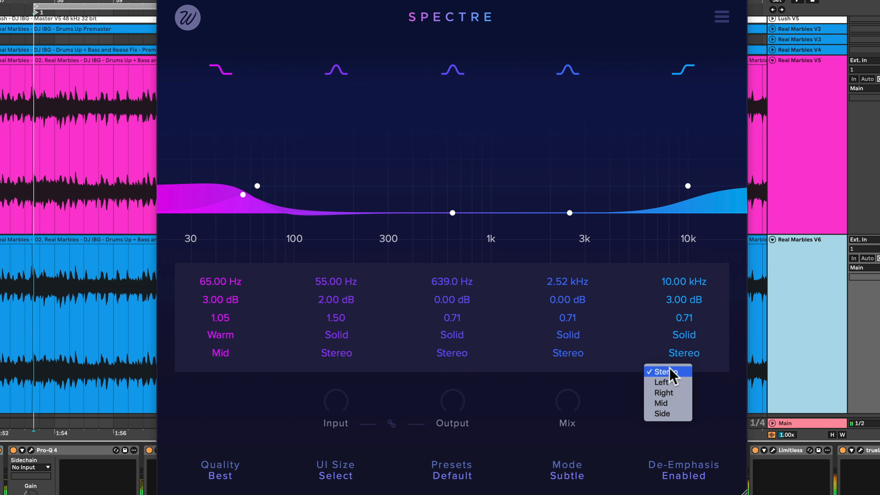
click(662, 382)
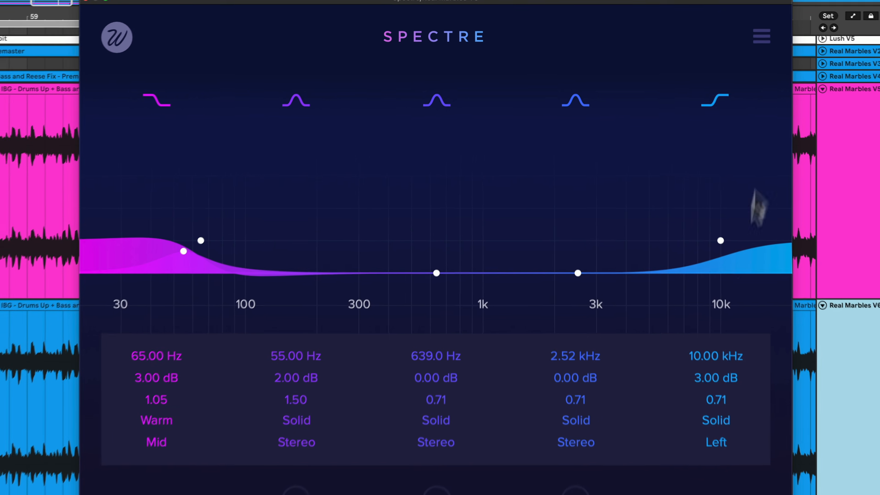
click(724, 110)
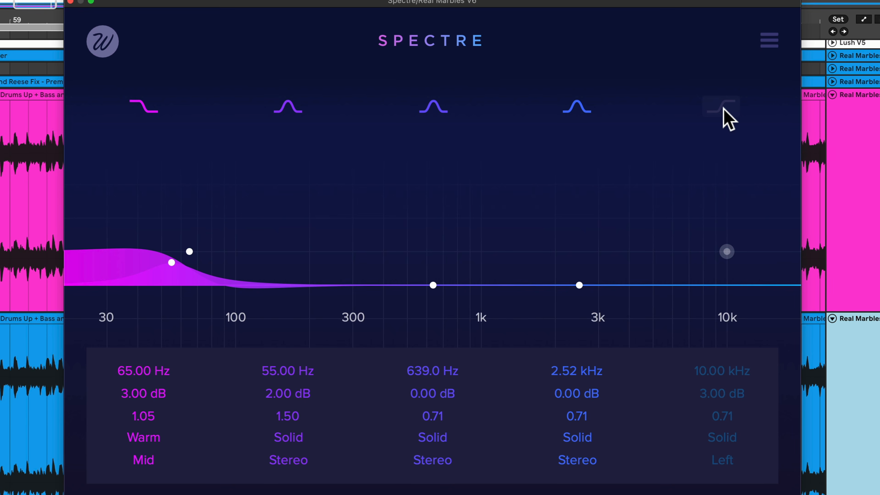
click(724, 110)
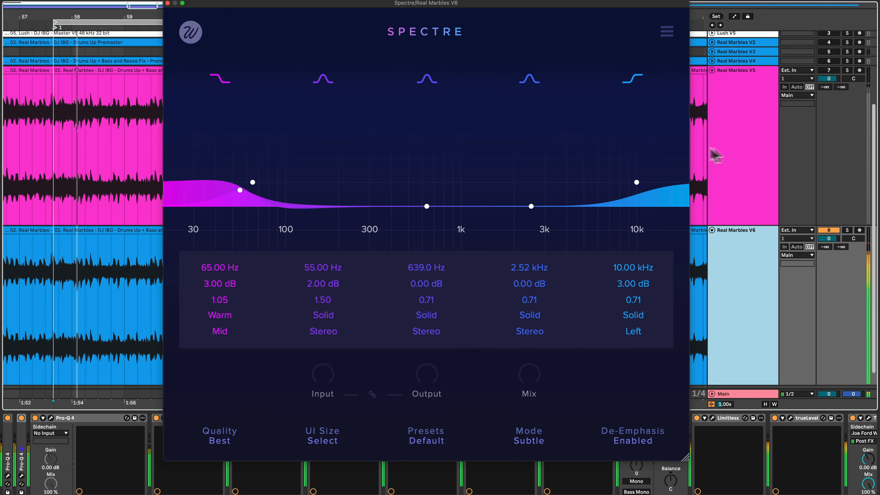
Alternate playback between the unprocessed Real Marbles V5 and the processed Real Marbles V6 tracks to compare the energy redistribution
click(736, 147)
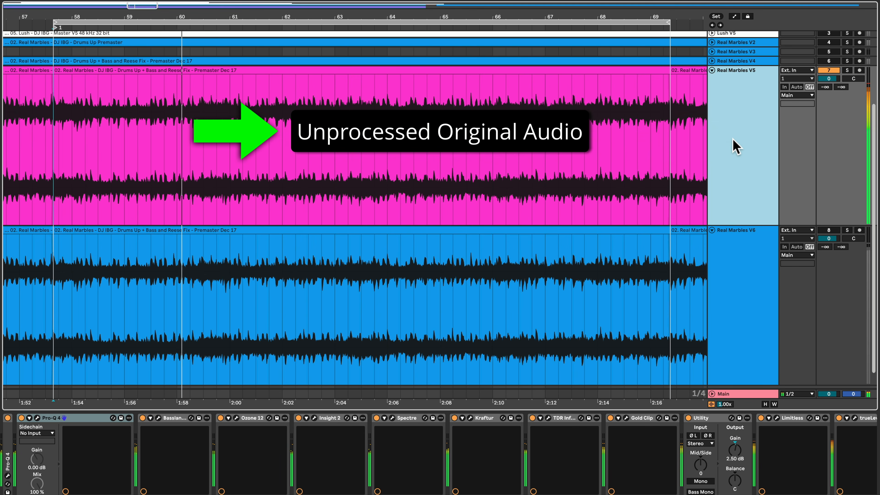
key(0)
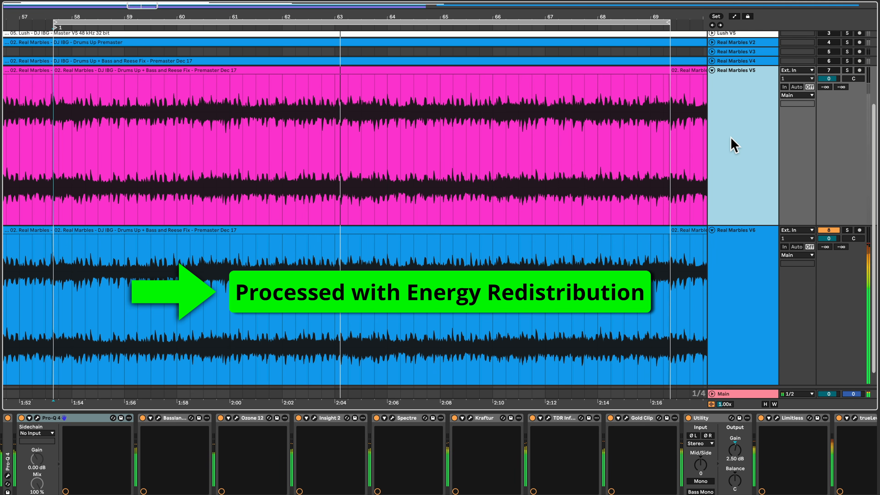
key(0)
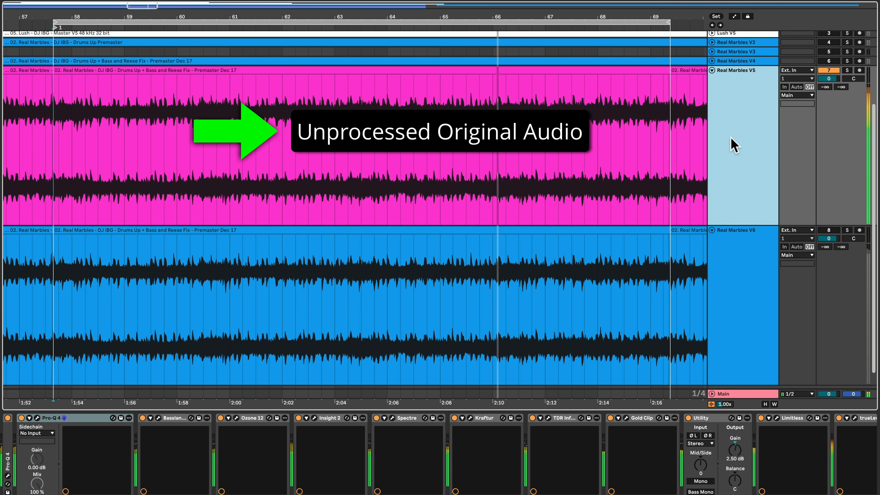
key(0)
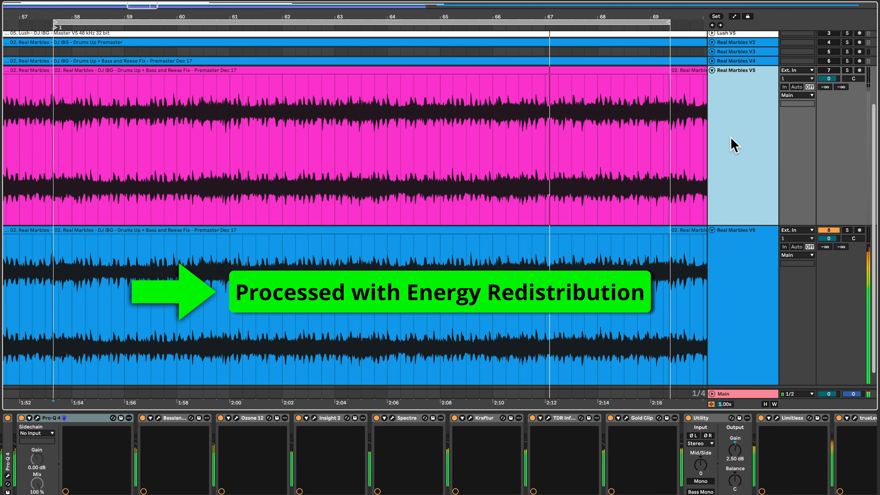